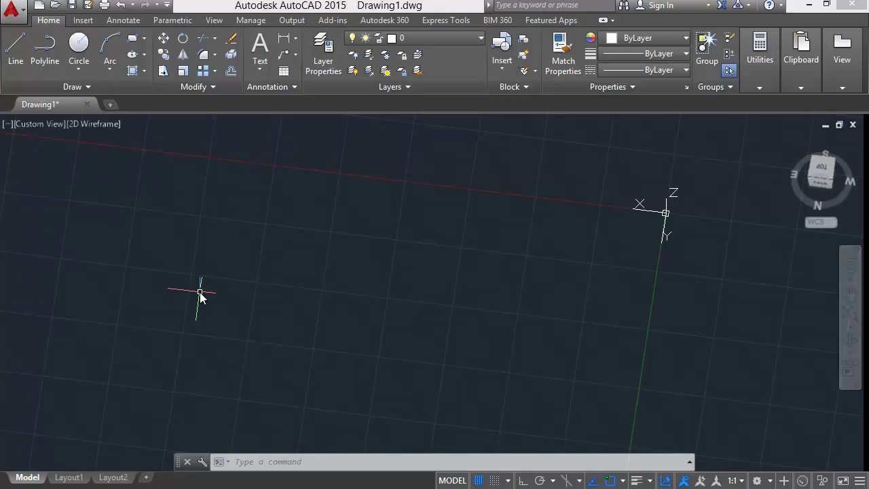
Step: Draw a closed four-sided rectangle from separate line segments
left_click(12, 61)
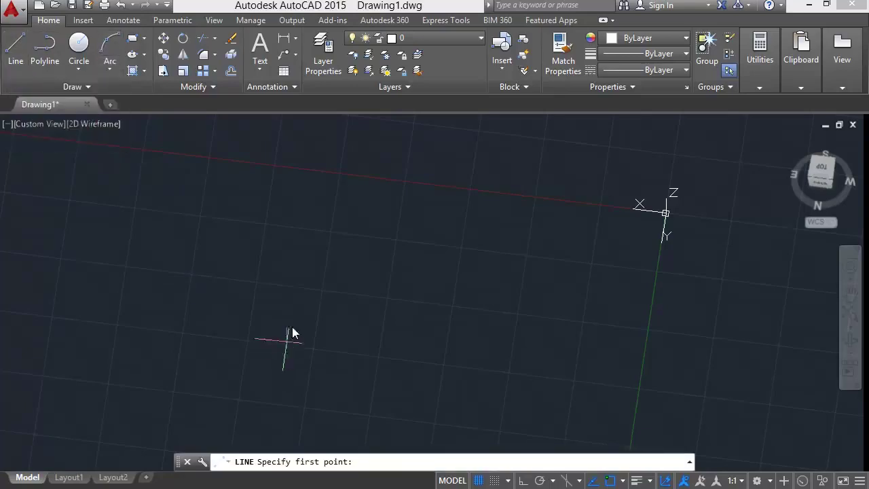
left_click(268, 223)
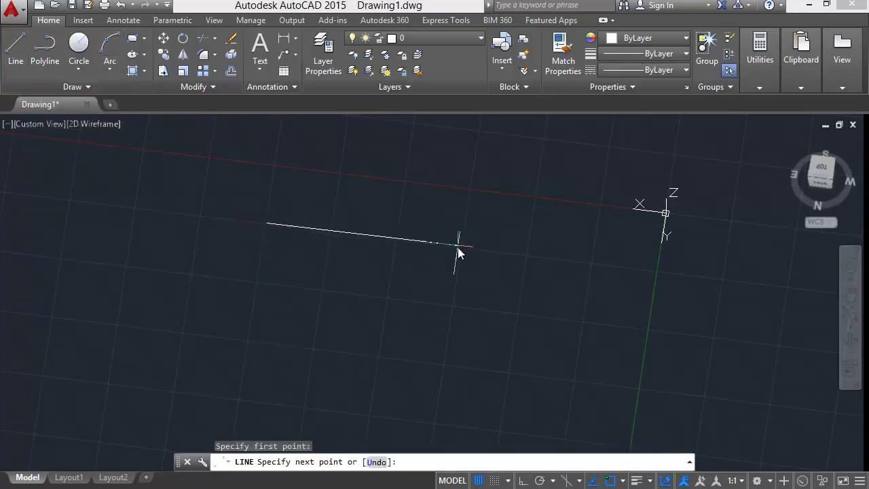
left_click(445, 365)
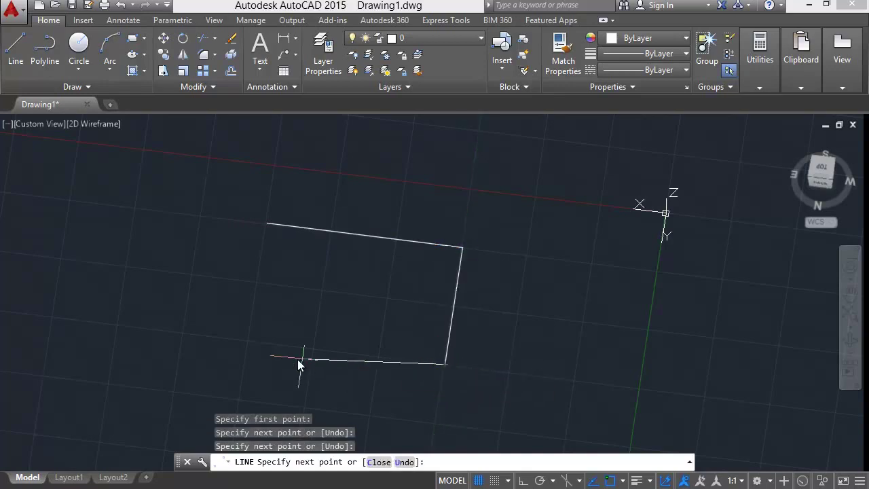
left_click(248, 342)
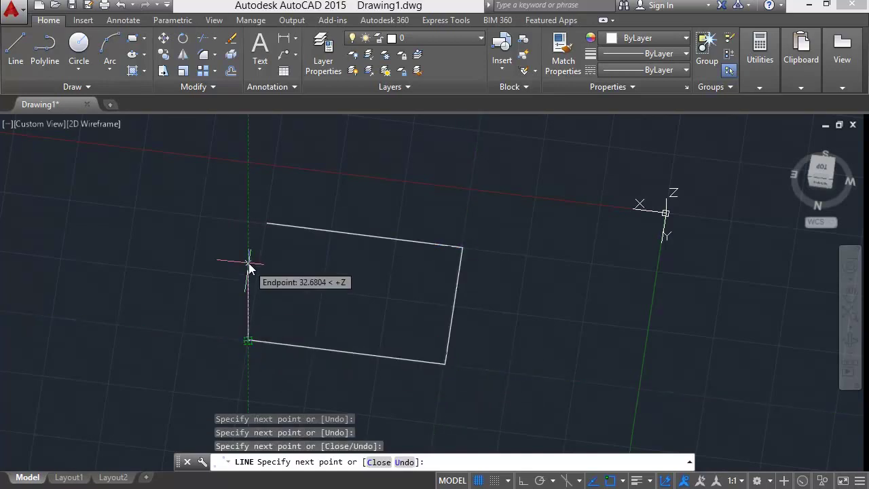
left_click(268, 232)
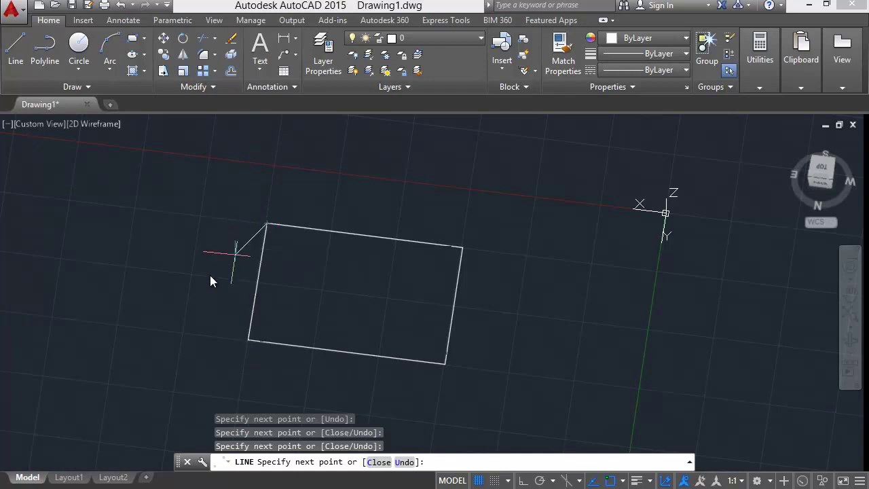
key("Return")
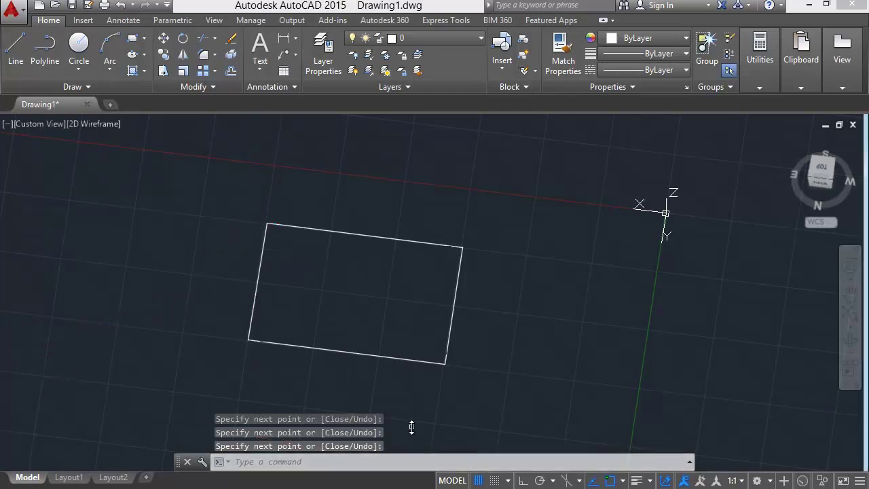
Step: Switch to the Top view, cancel the save dialog, and pan the rectangle left
left_click(820, 174)
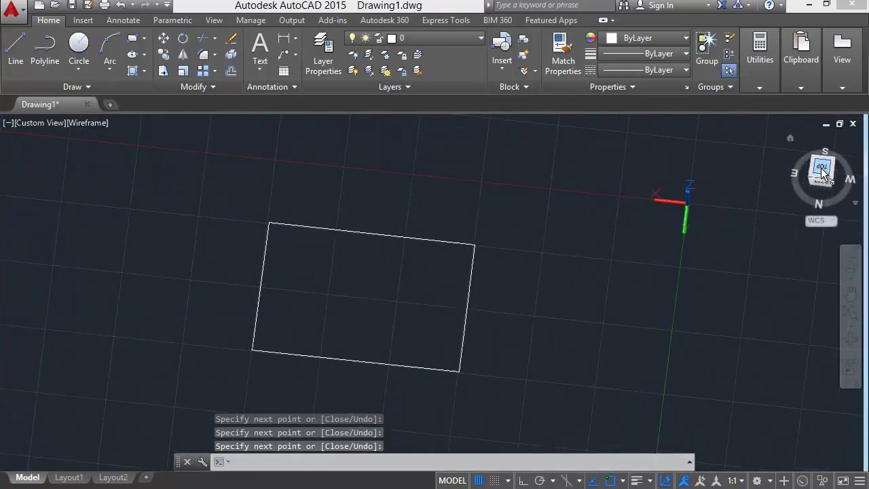
left_click(823, 169)
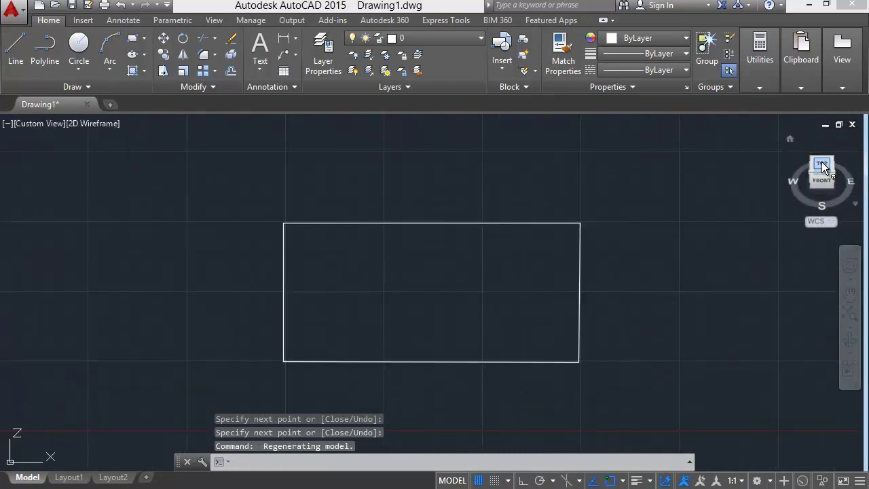
scroll(433, 351, "up", 2)
scroll(433, 353, "down", 2)
key("ctrl+s")
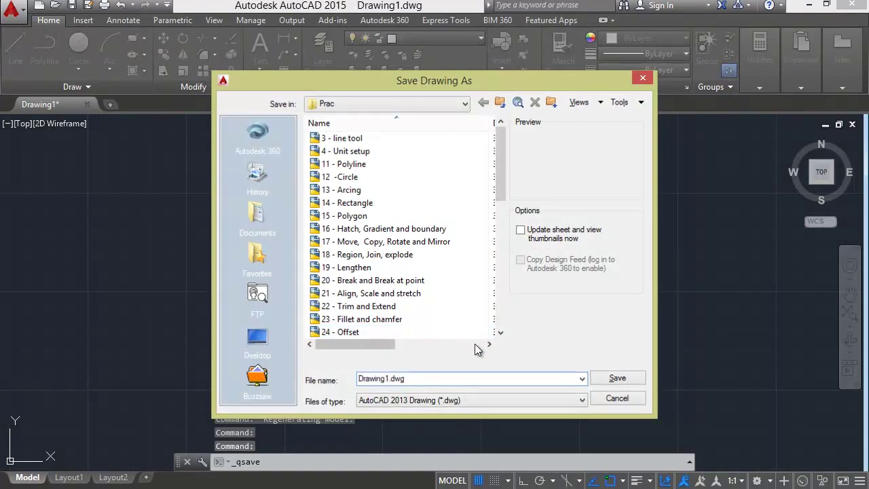
key("Escape")
middle_click_drag(462, 368, 340, 353)
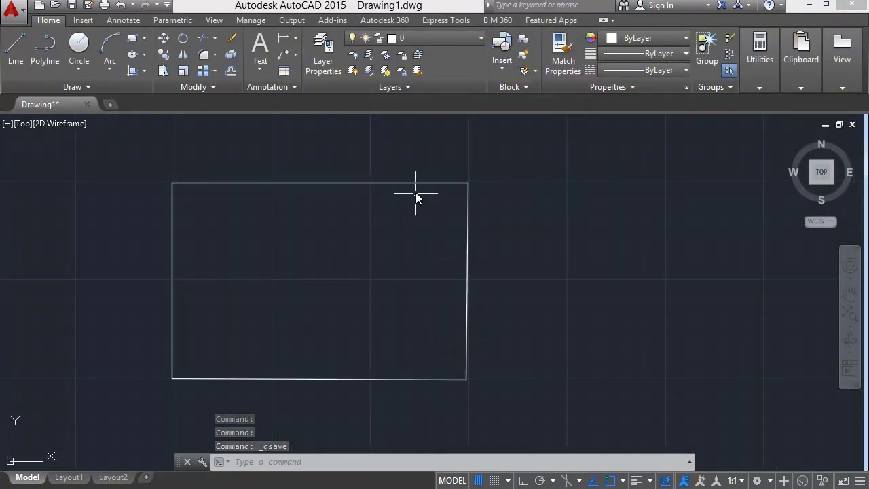
Step: Join the rectangle's four lines into a single polyline with JOIN (J)
left_click(414, 184)
left_click(172, 225)
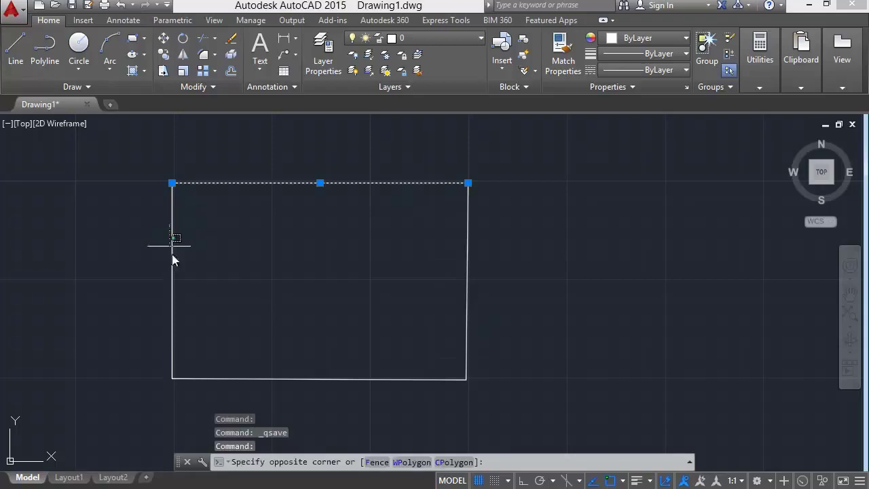
left_click(224, 375)
left_click(172, 339)
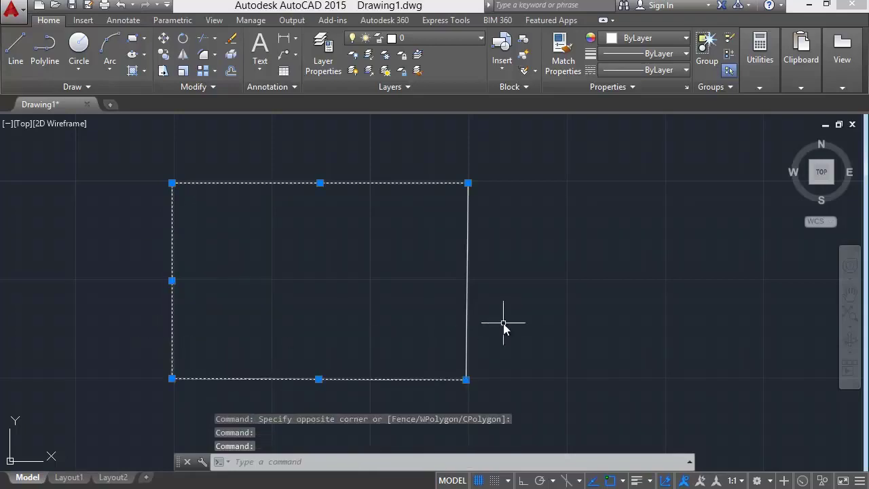
key("Escape")
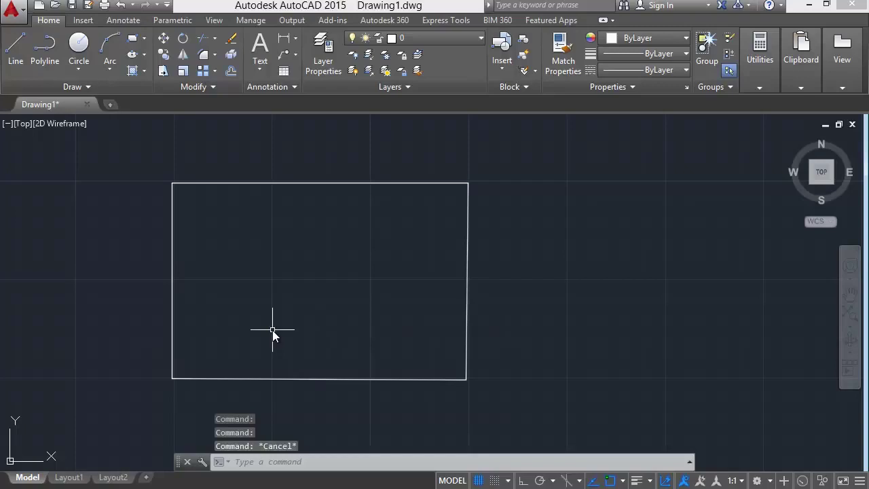
type("j")
key("Return")
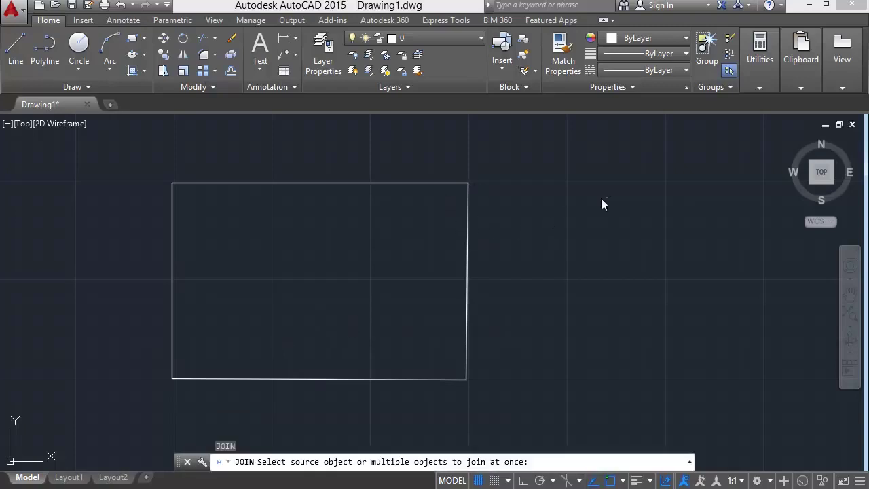
left_click(537, 151)
left_click(143, 405)
key("Return")
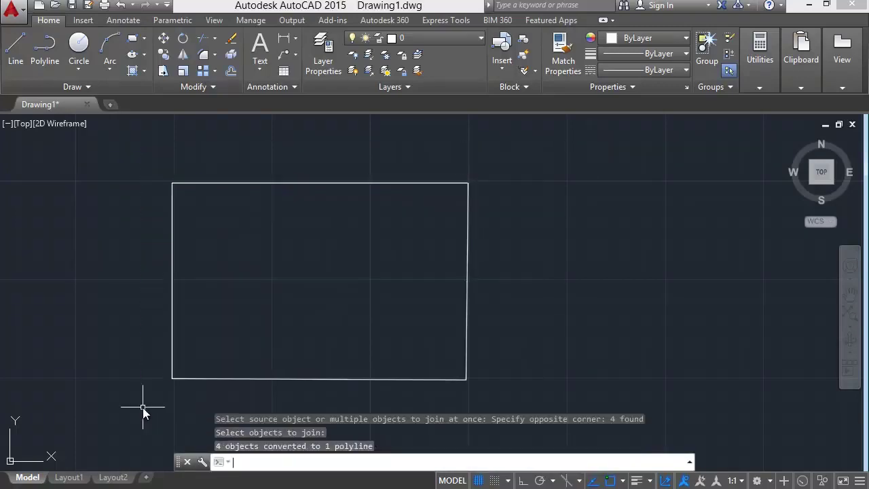
Step: Explode the rectangle polyline back into four separate lines (X)
left_click(173, 379)
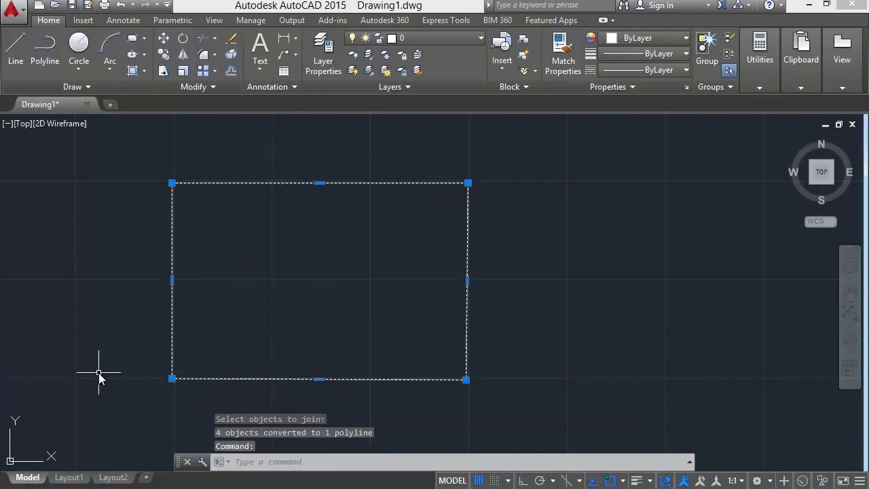
type("x")
key("Return")
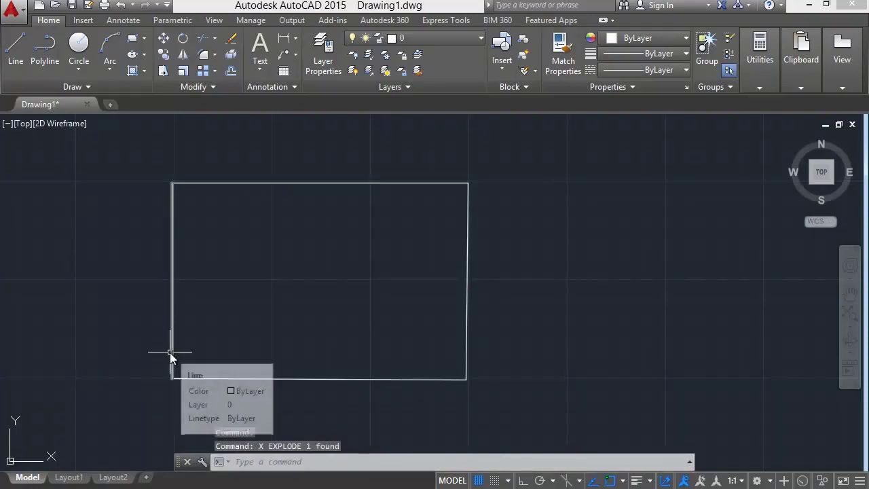
type("b")
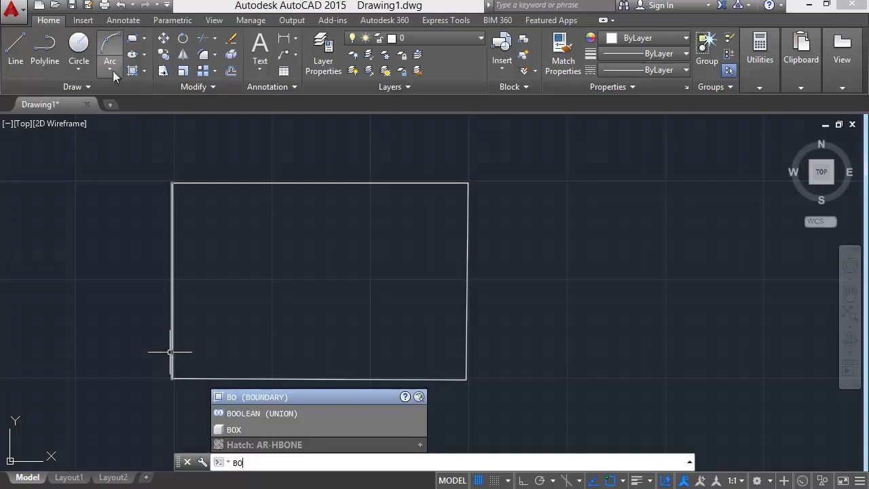
Step: Create a Polyline-type boundary by picking a point inside the rectangle with BO
left_click(145, 72)
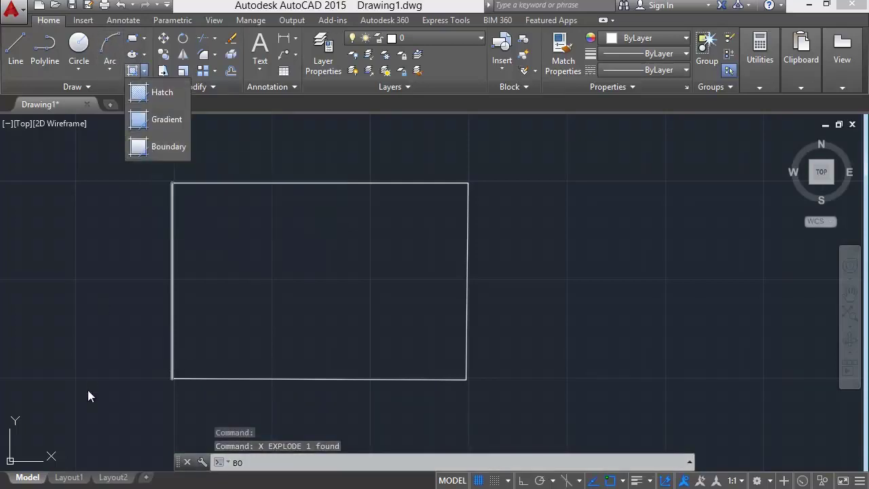
left_click(88, 390)
key("Escape")
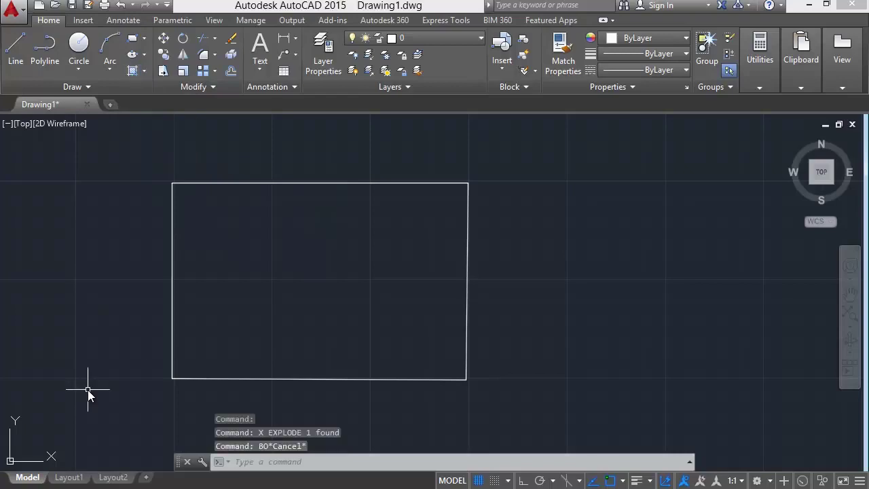
type("BO")
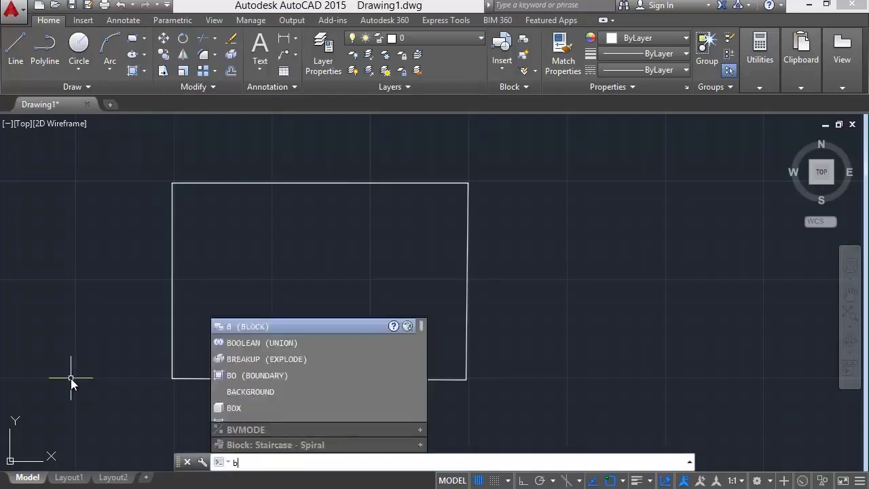
key("Return")
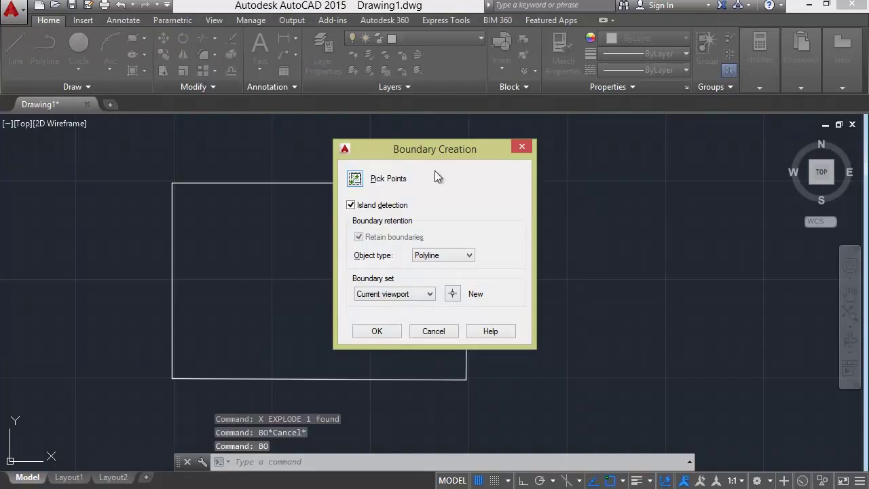
left_click_drag(436, 153, 607, 154)
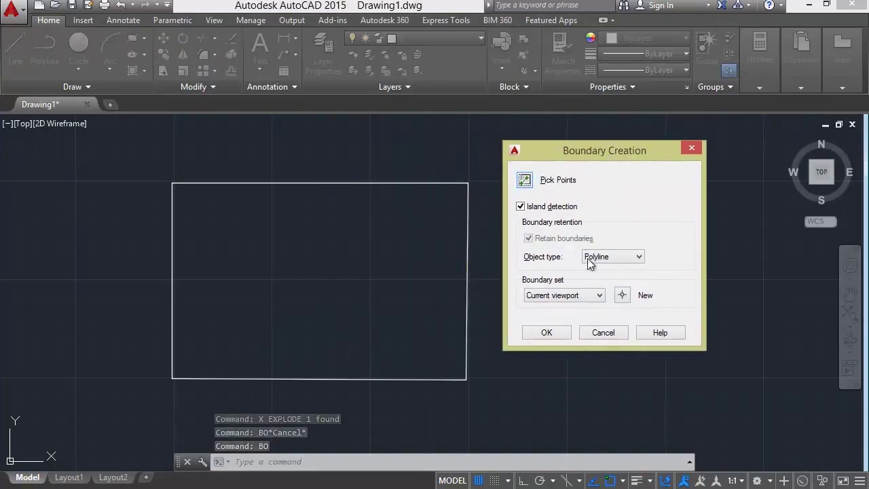
left_click(590, 264)
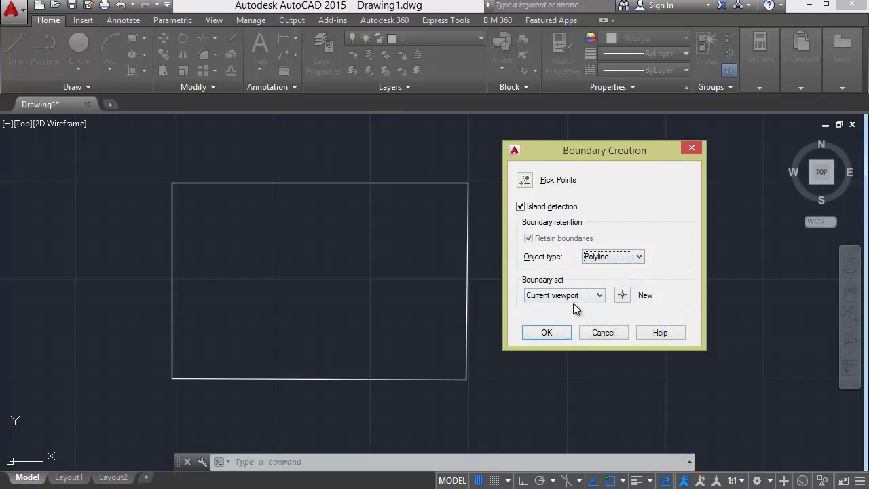
left_click(530, 180)
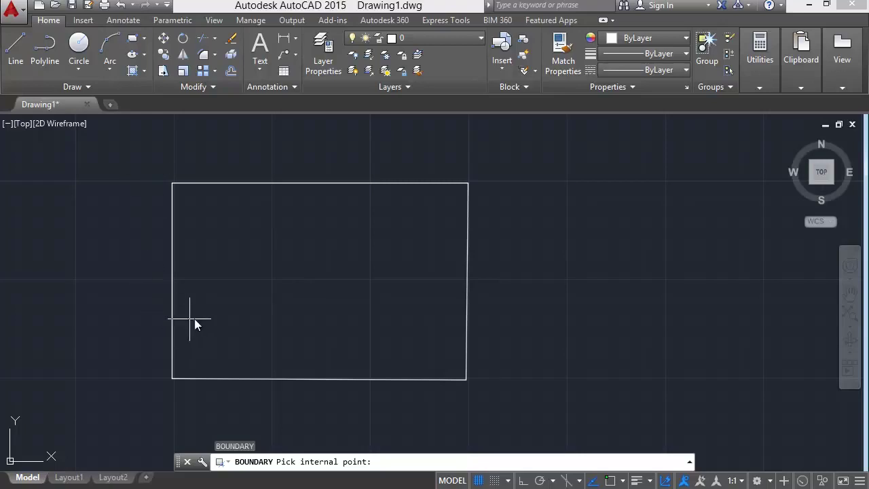
left_click(315, 335)
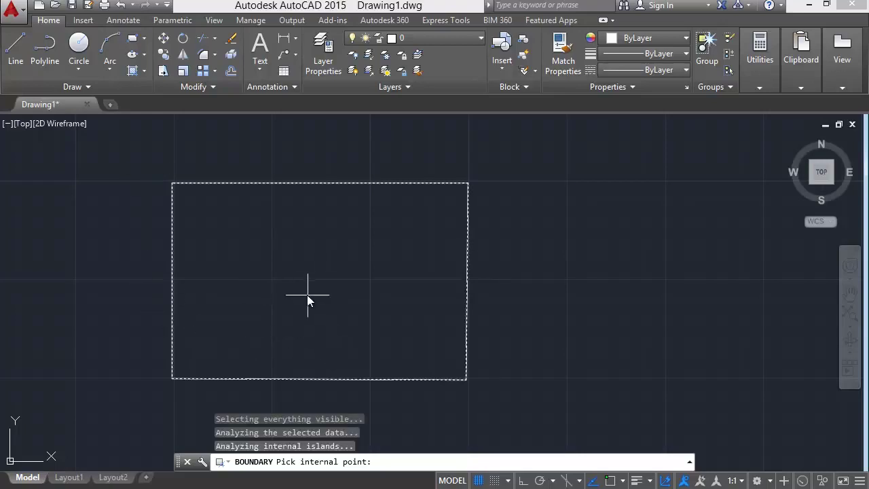
key("Return")
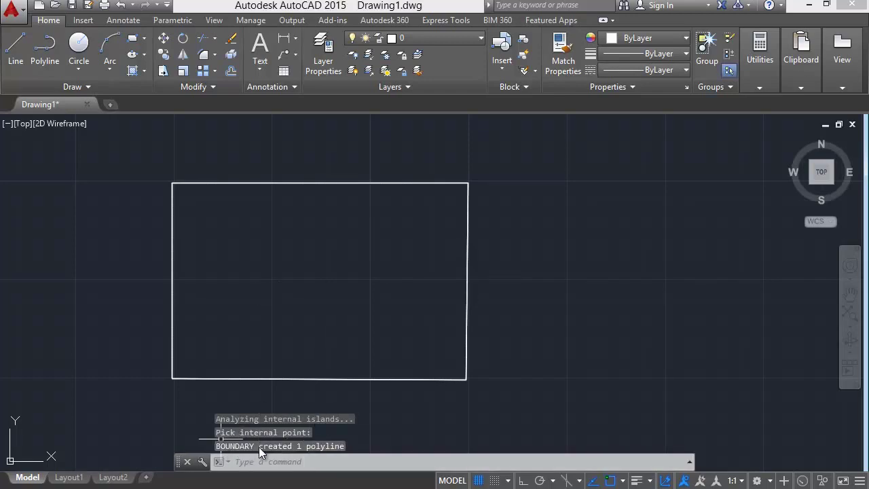
Step: Select the new boundary polyline and start the MOVE command
left_click(172, 375)
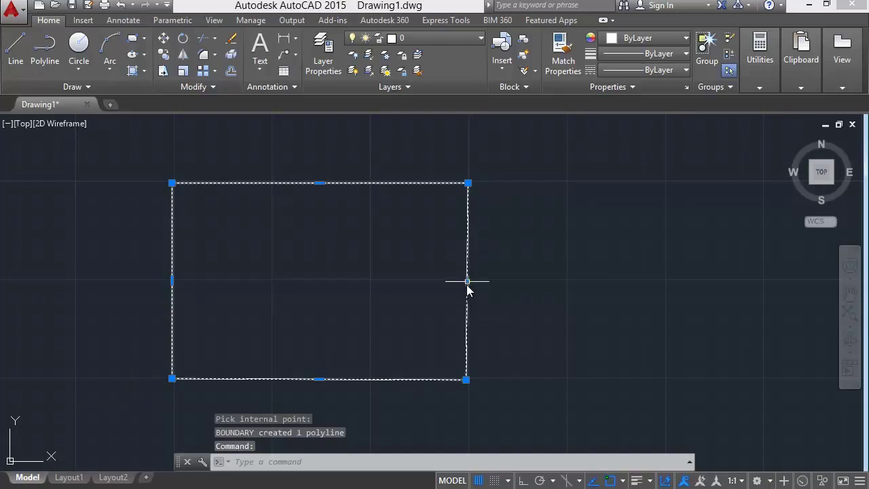
type("m")
key("Return")
Step: Move the boundary polyline from its corner to a spot right of the original rectangle
left_click(466, 379)
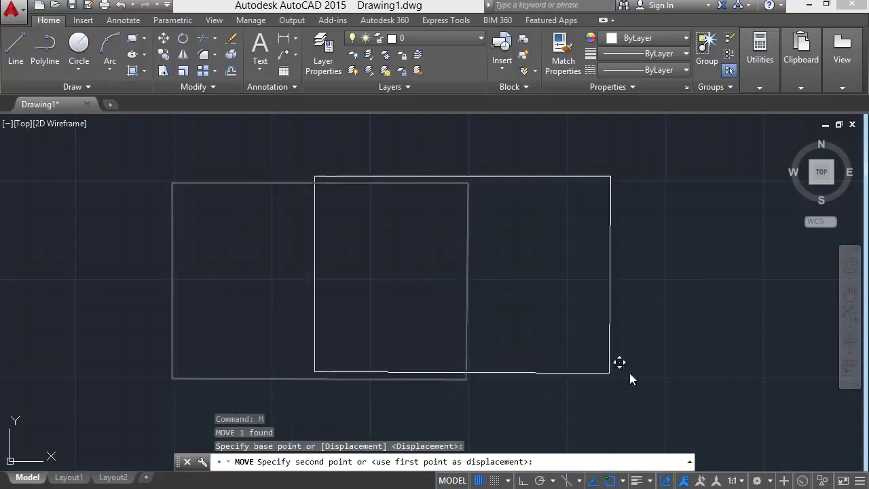
left_click(807, 373)
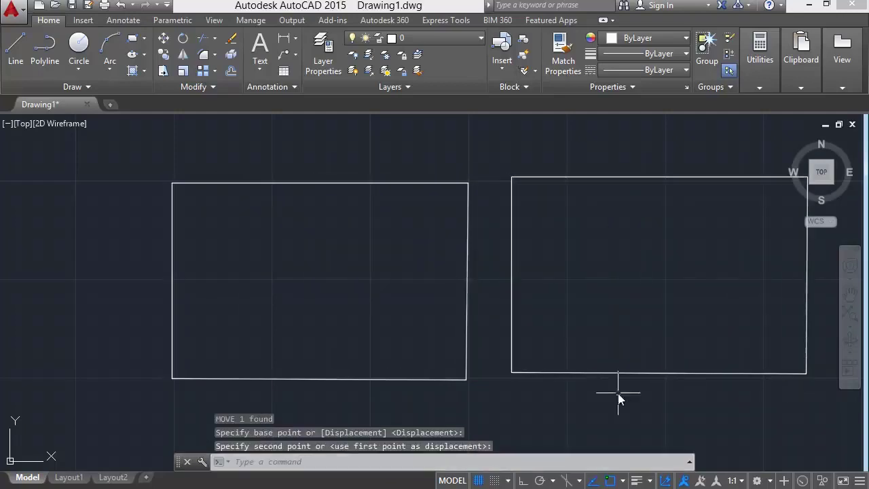
left_click(428, 380)
key("Escape")
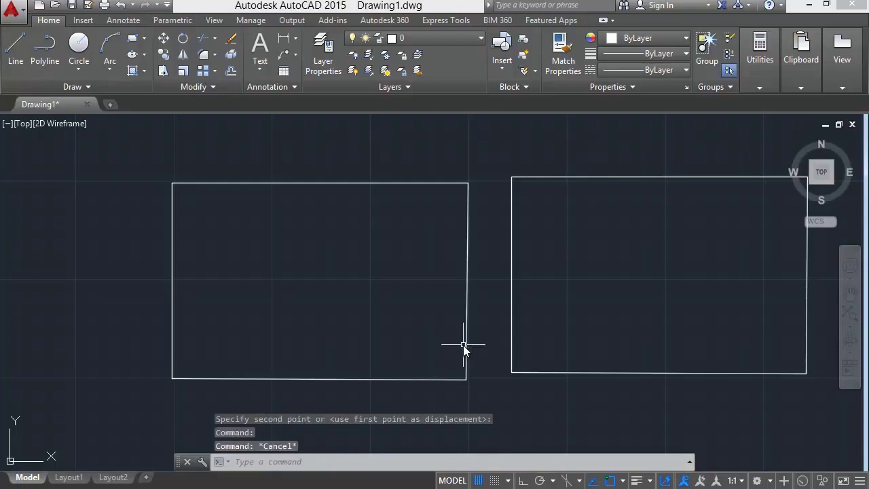
Step: Clear stray edge selections, dismiss the low disk space notification, and pan both rectangles left
left_click(467, 333)
left_click(301, 184)
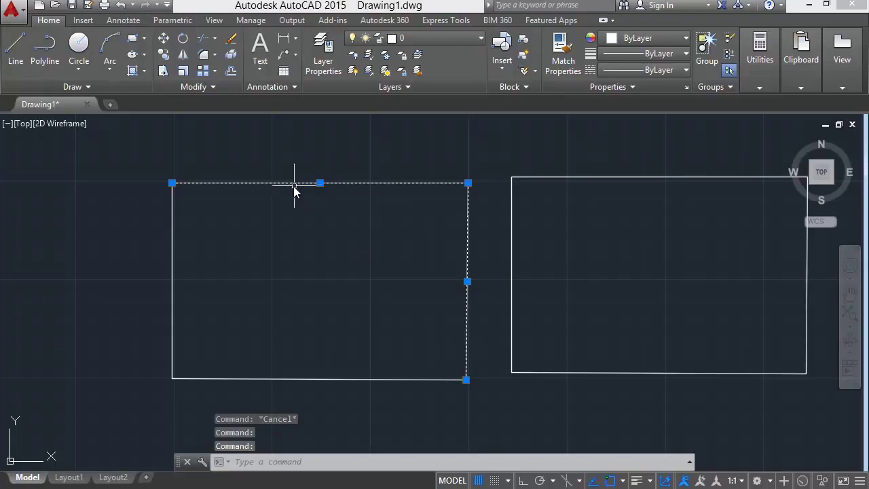
left_click(170, 230)
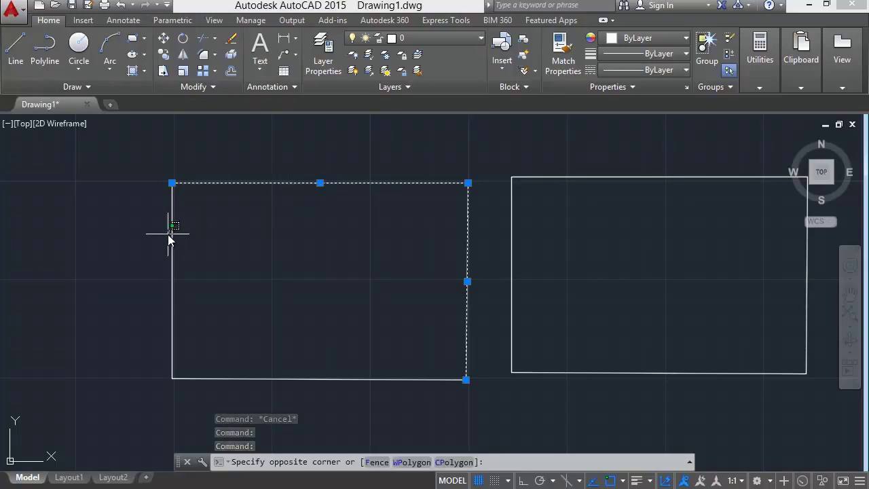
left_click(172, 238)
left_click(172, 320)
left_click(174, 321)
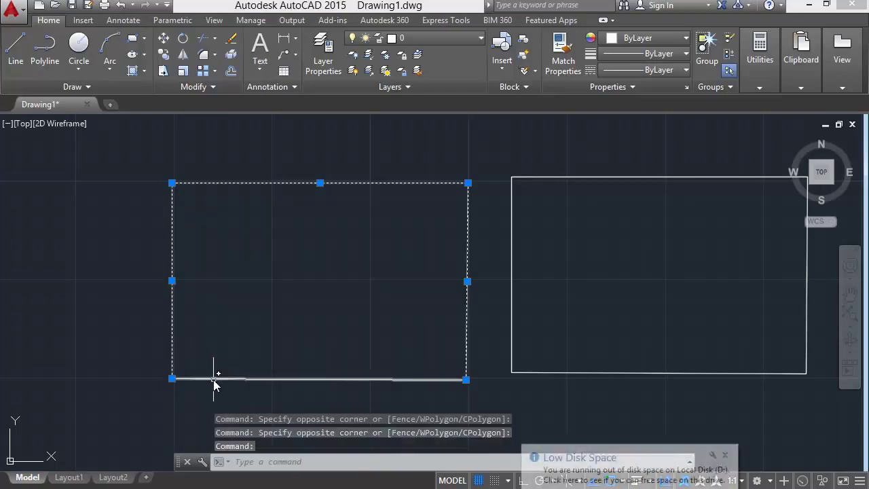
key("Escape")
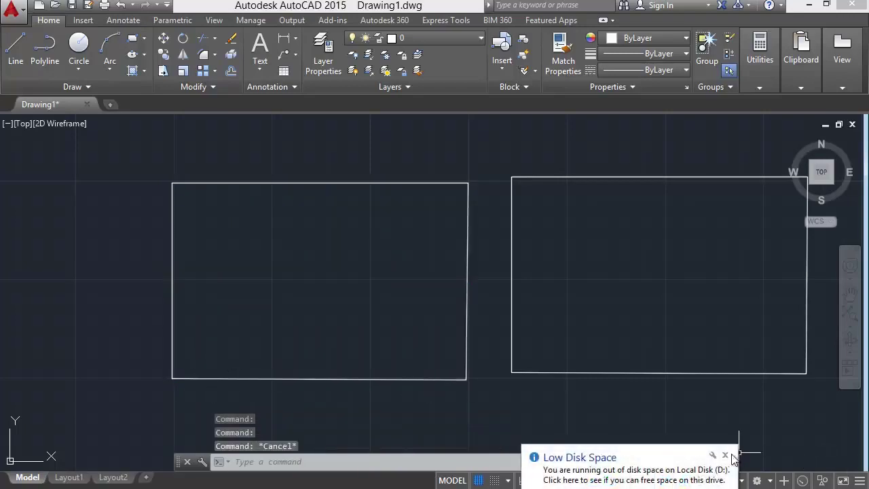
left_click(727, 455)
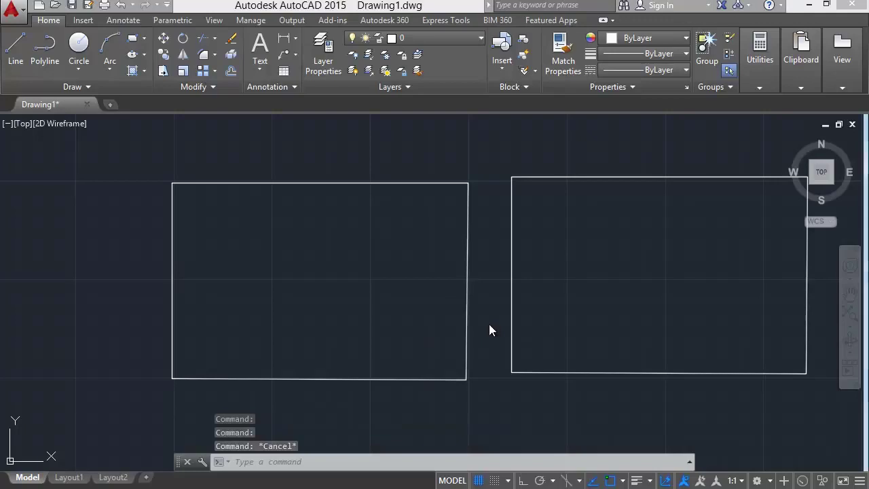
middle_click_drag(458, 317, 410, 317)
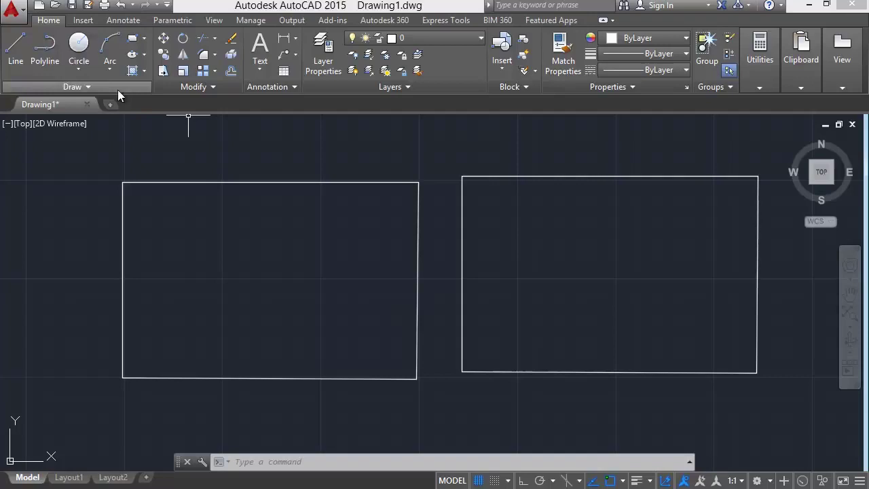
left_click(40, 54)
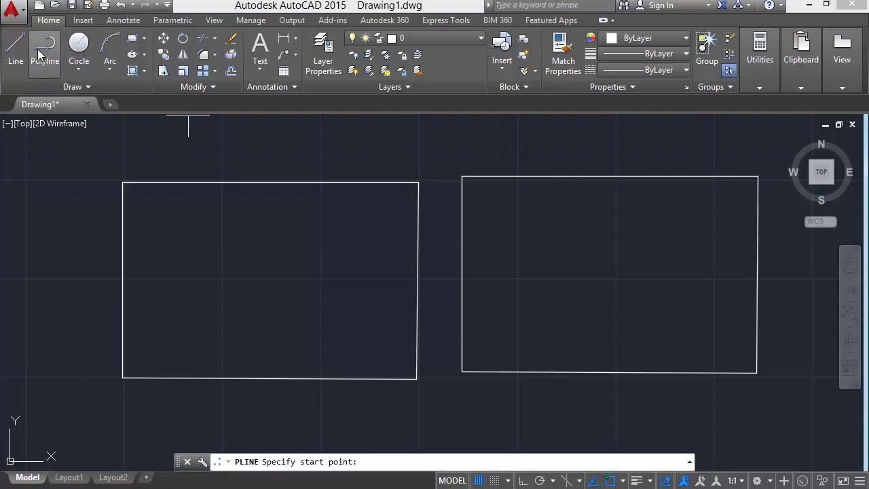
left_click(419, 182)
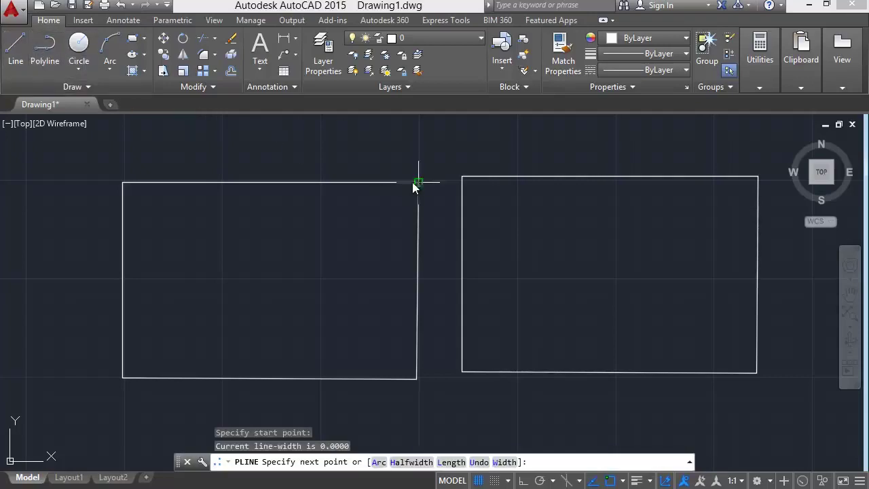
left_click(261, 222)
left_click(207, 292)
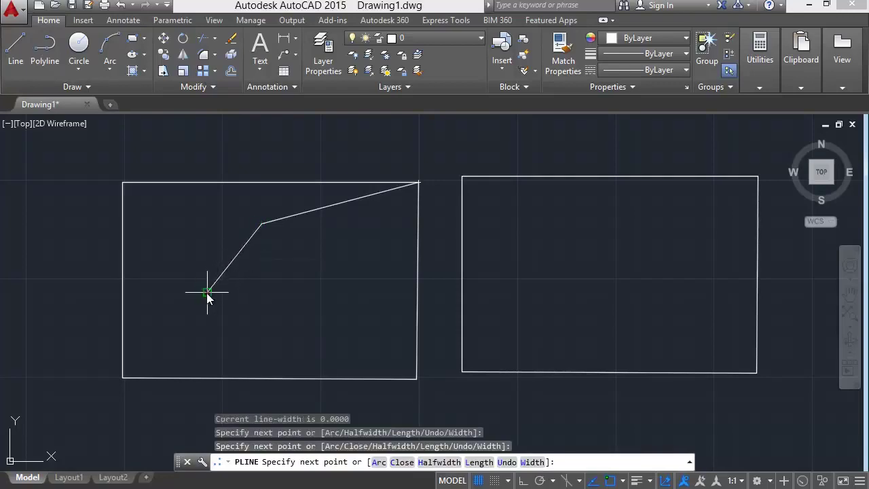
type("a")
key("Return")
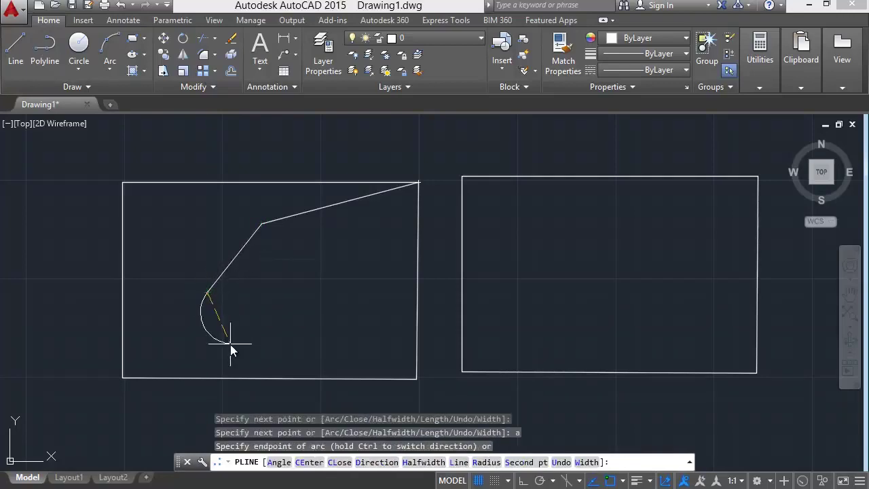
left_click(230, 348)
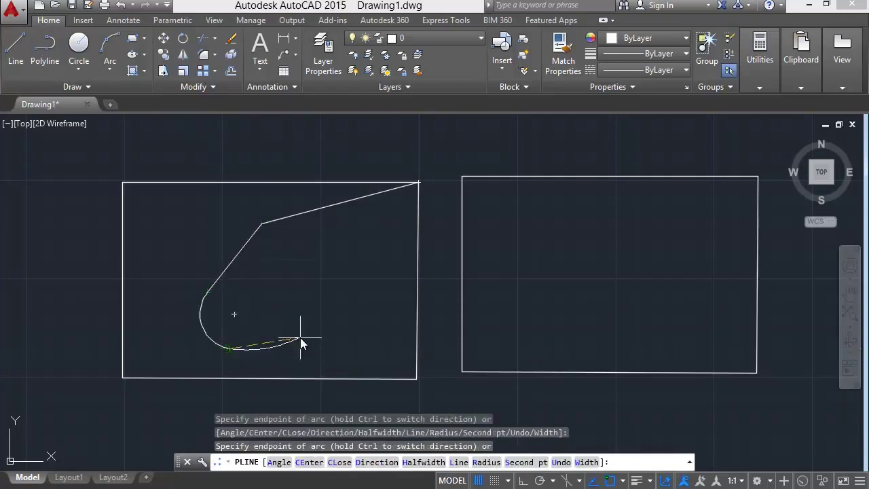
left_click(300, 337)
key("Return")
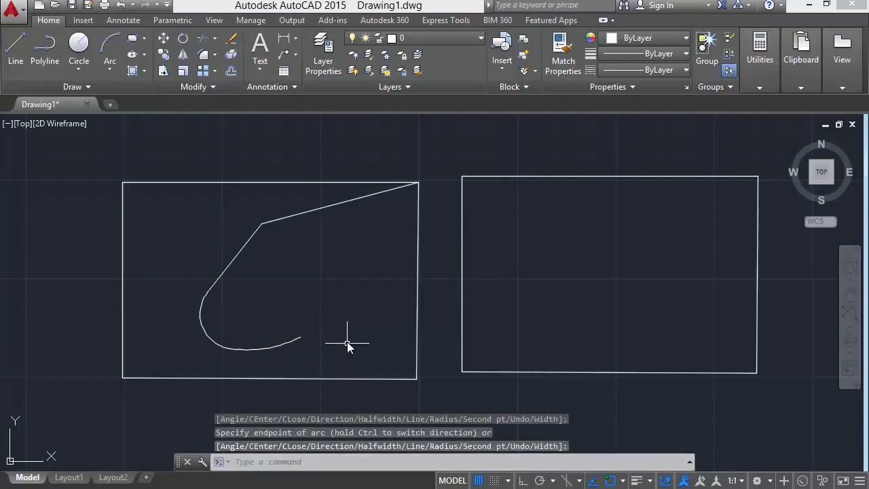
left_click(229, 349)
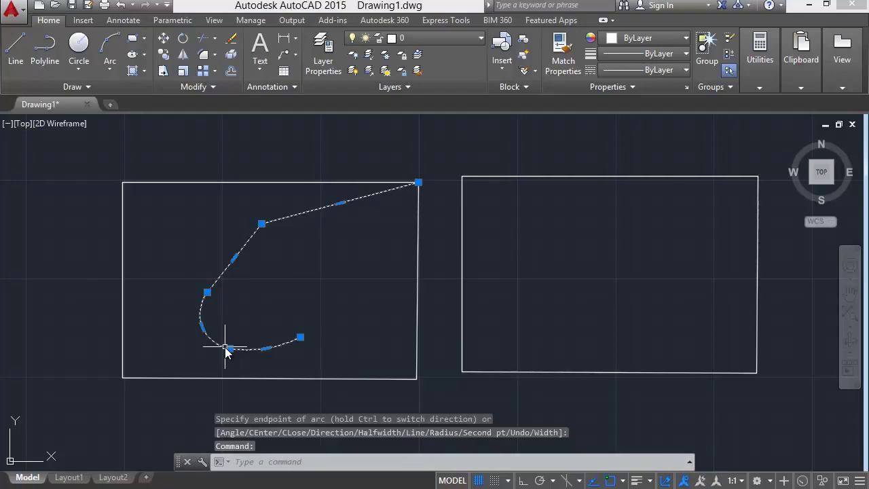
key("Delete")
left_click(45, 49)
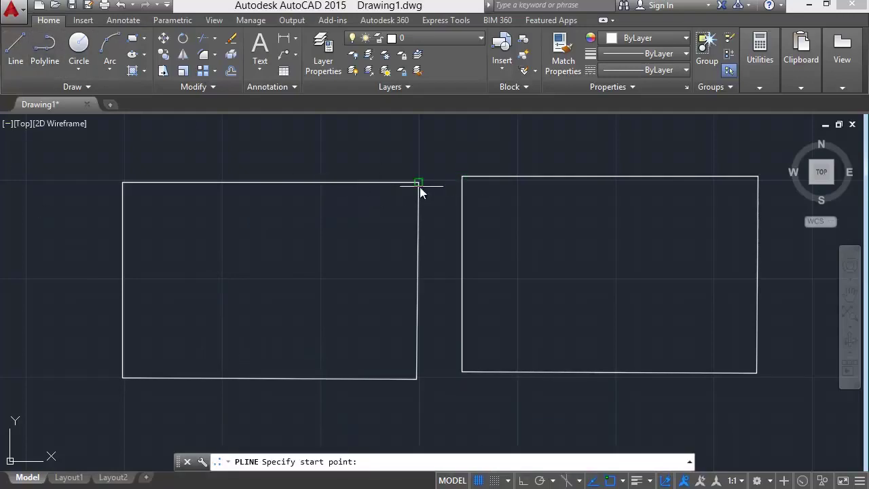
Step: Start a polyline at the top-right corner with two line vertices, then arc to the left edge
left_click(419, 187)
left_click(269, 240)
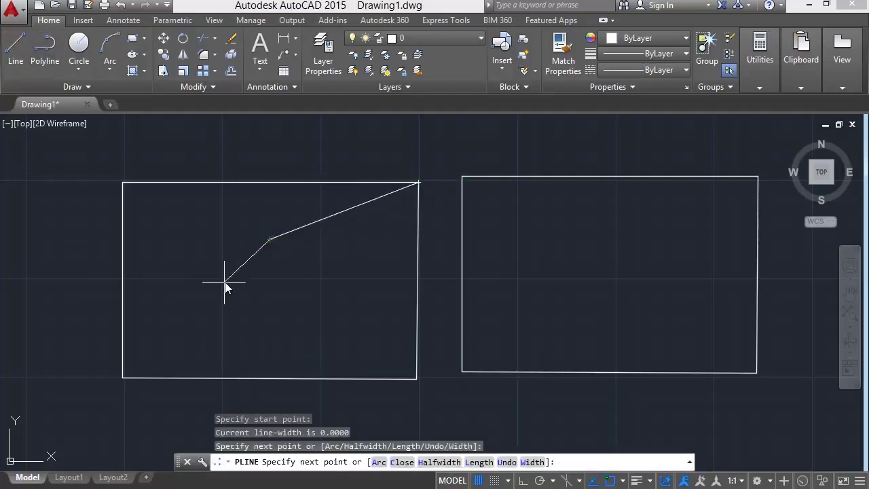
left_click(224, 281)
type("a")
key("Return")
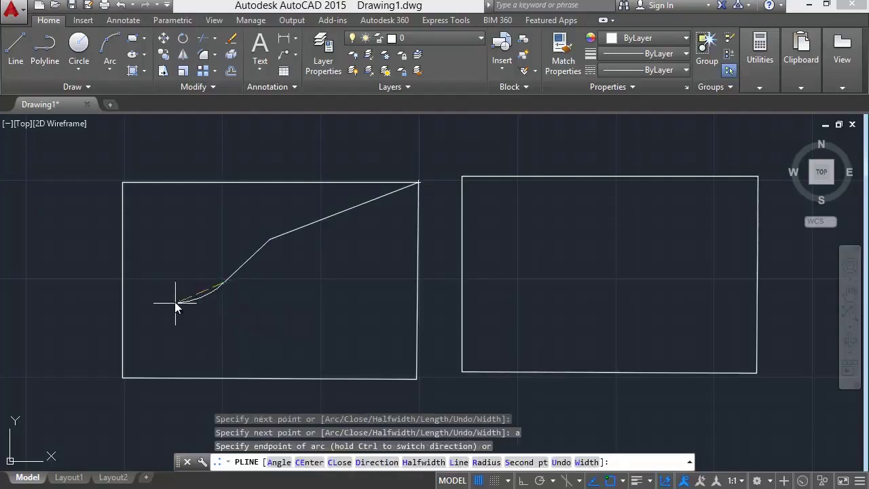
left_click(166, 297)
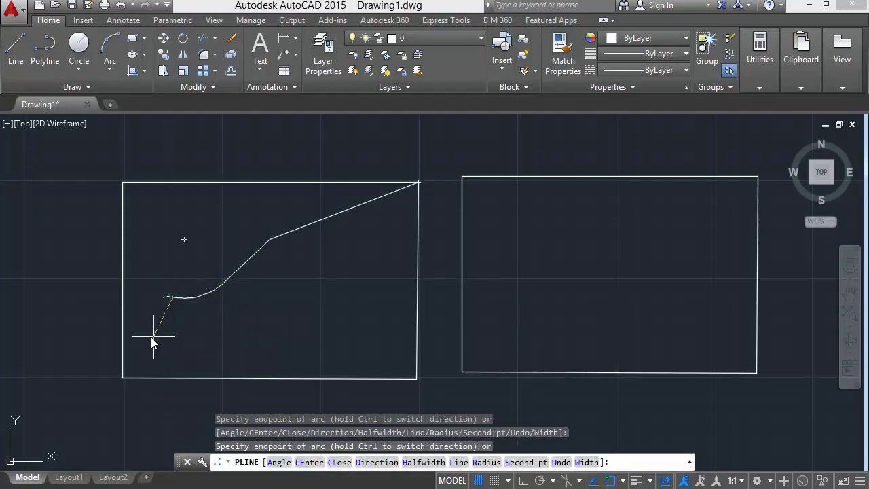
left_click(126, 278)
Step: Continue the polyline with an arc up to the rectangle's top edge and finish it
type("a")
key("Return")
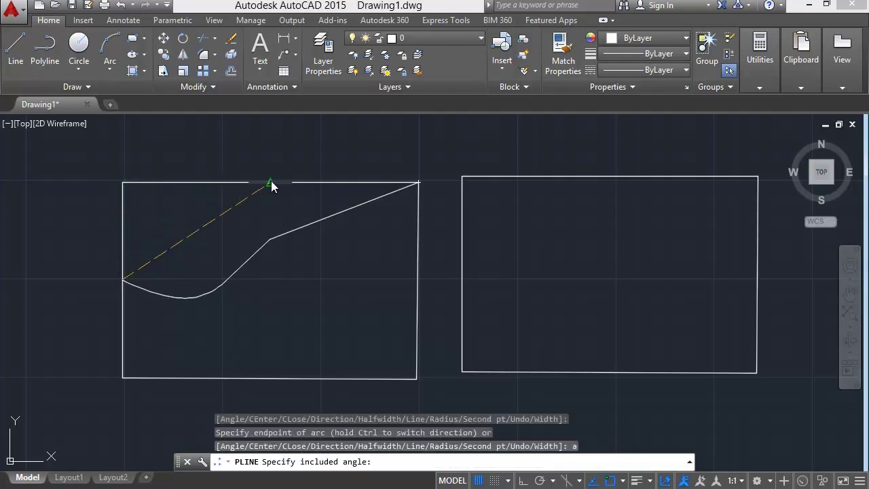
left_click(271, 182)
key("Return")
type("q")
key("BackSpace")
type("l to switch direction) or :")
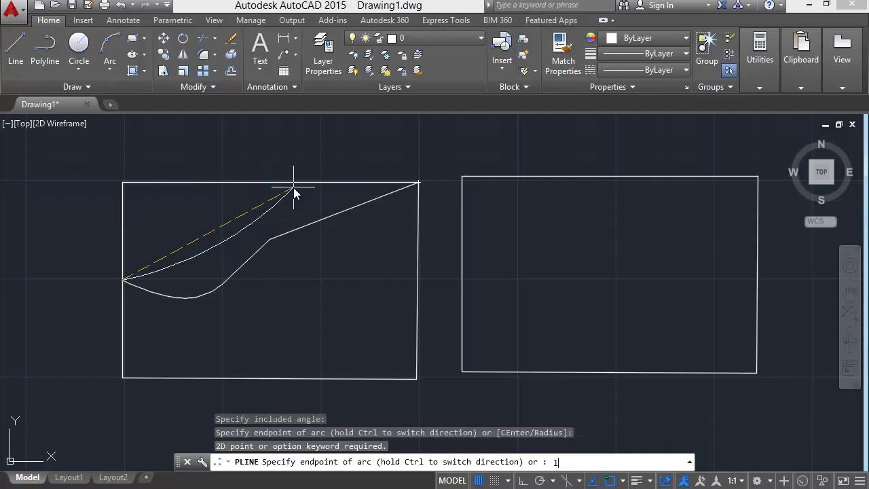
key("Return")
left_click(271, 183)
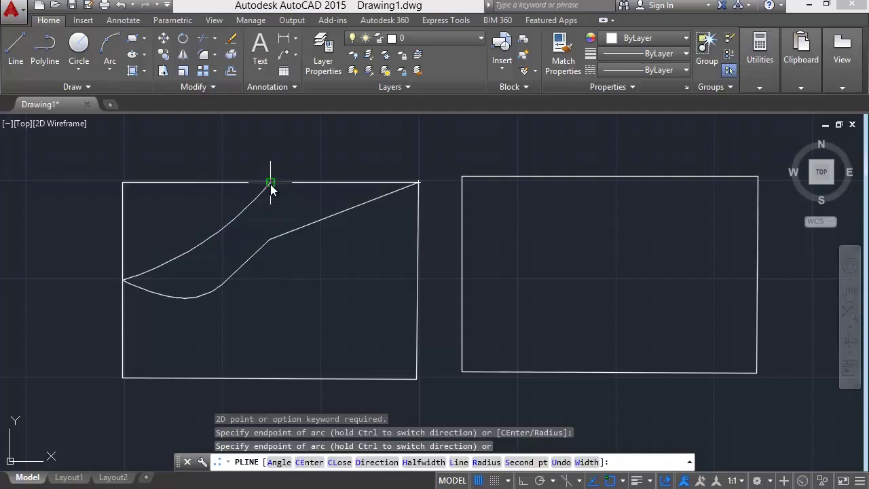
key("Escape")
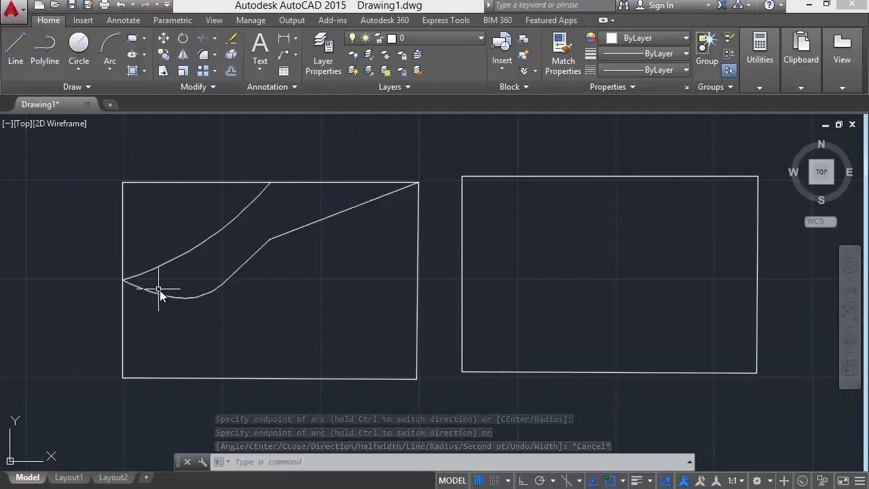
left_click(271, 238)
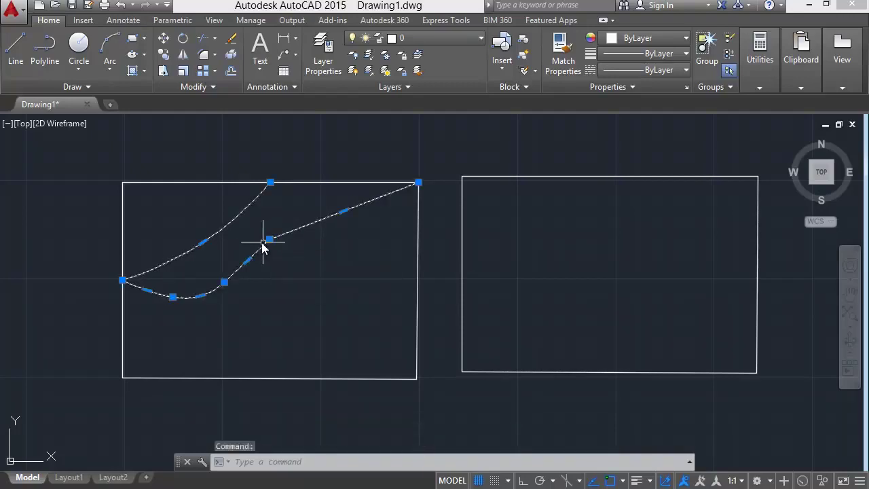
Step: Draw a vertical line from the polyline's inner bend down to the rectangle's bottom edge
left_click(15, 48)
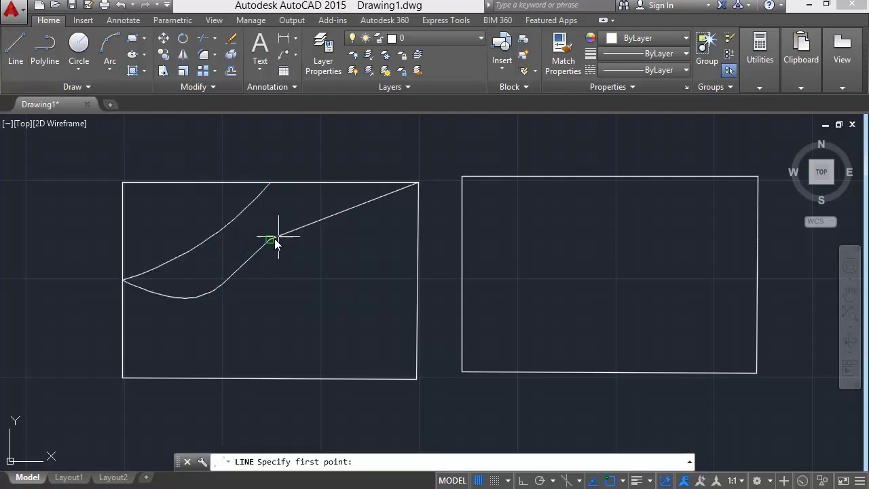
left_click(275, 240)
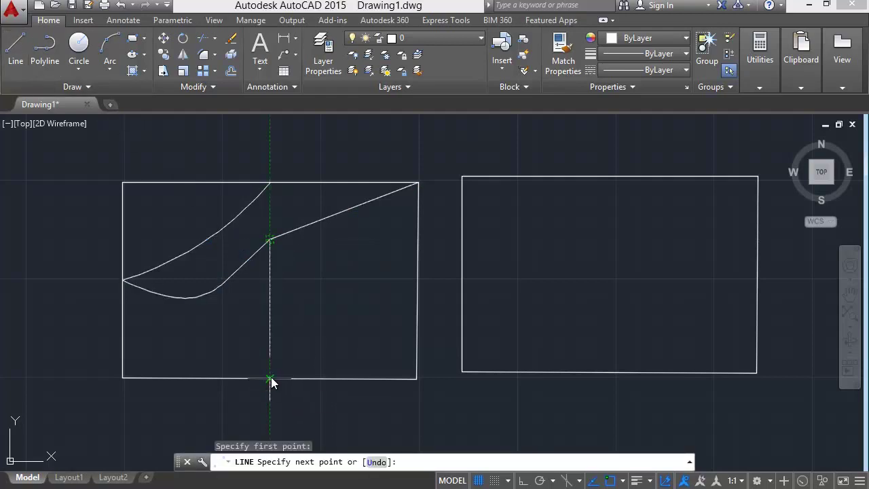
left_click(270, 378)
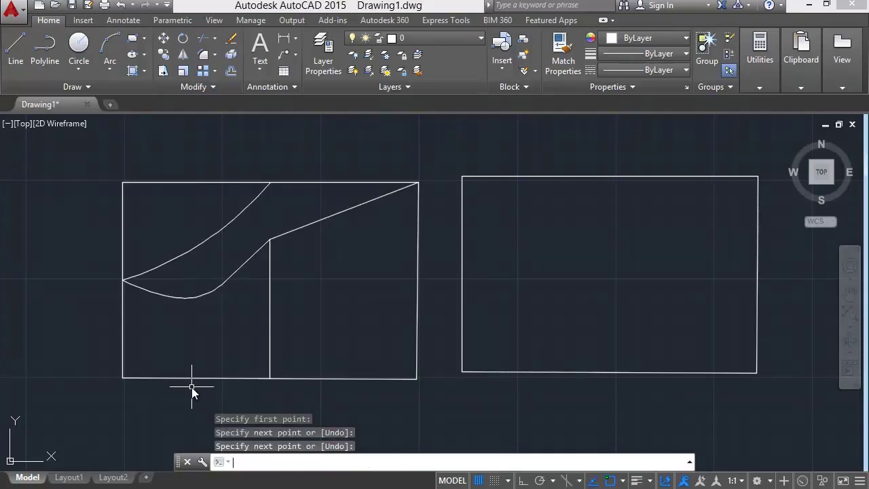
key("Return")
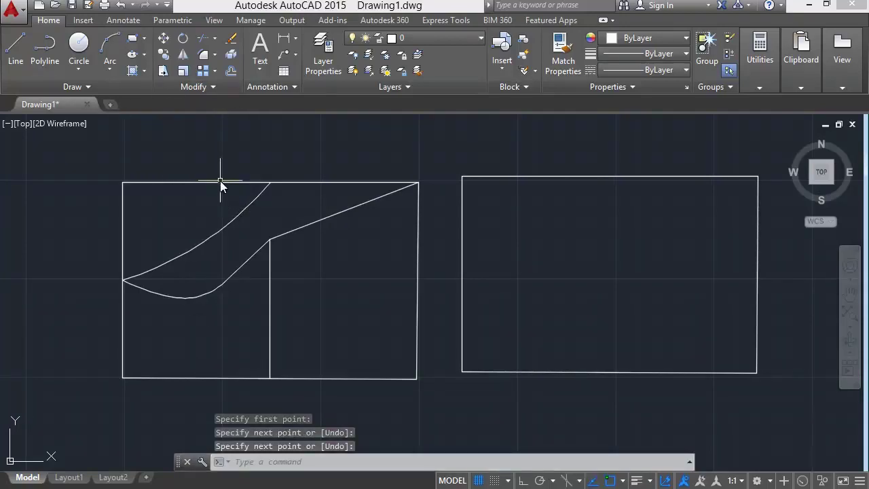
Step: Join the rectangle's top, left, right and bottom edges into one polyline
left_click(221, 181)
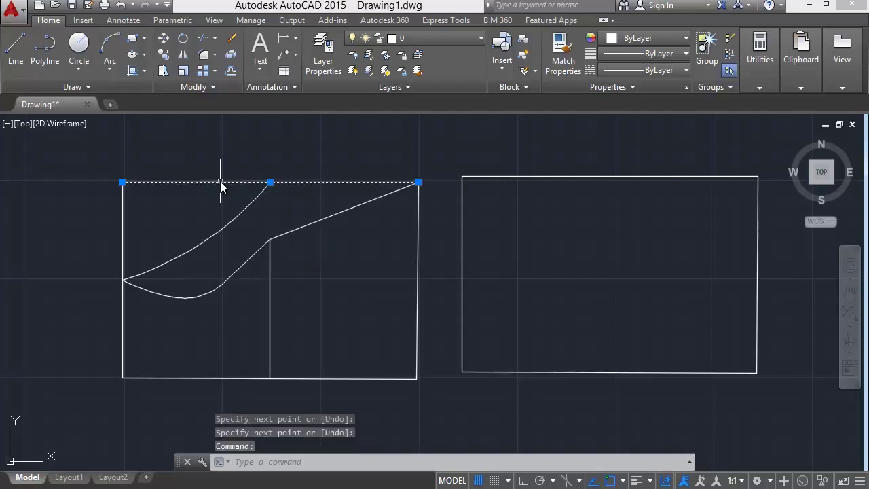
left_click(123, 196)
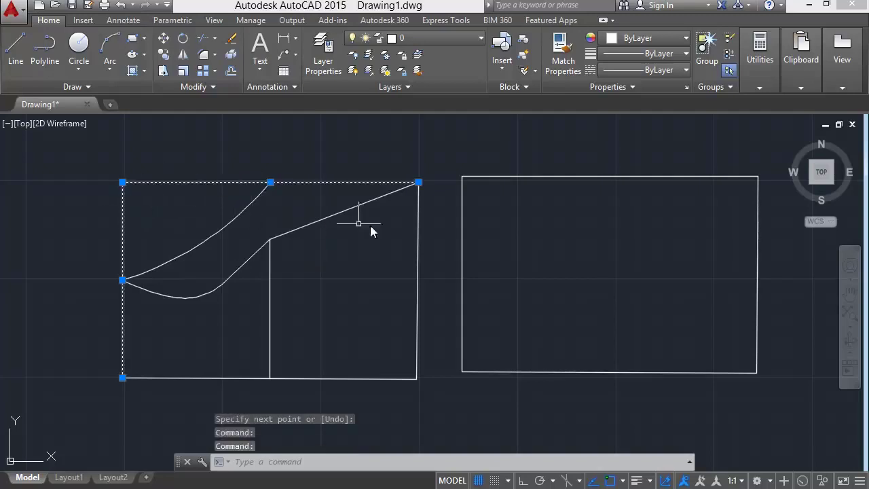
left_click(420, 243)
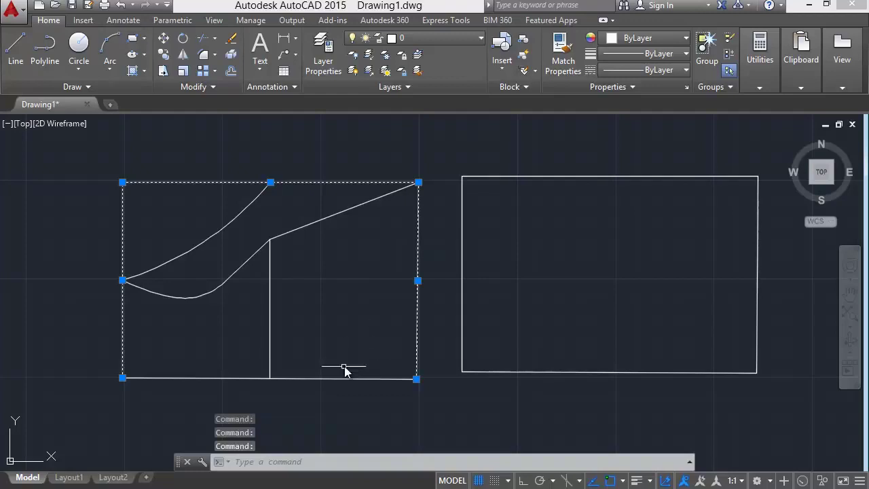
left_click(335, 379)
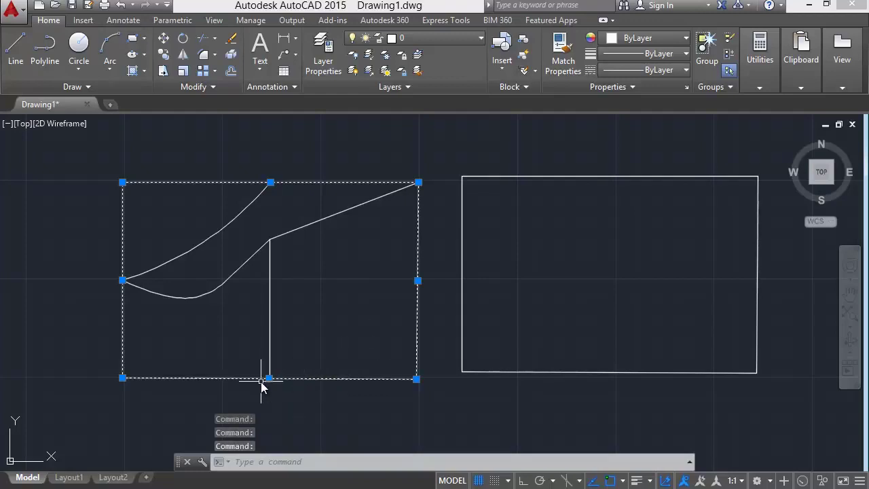
type("j")
key("Return")
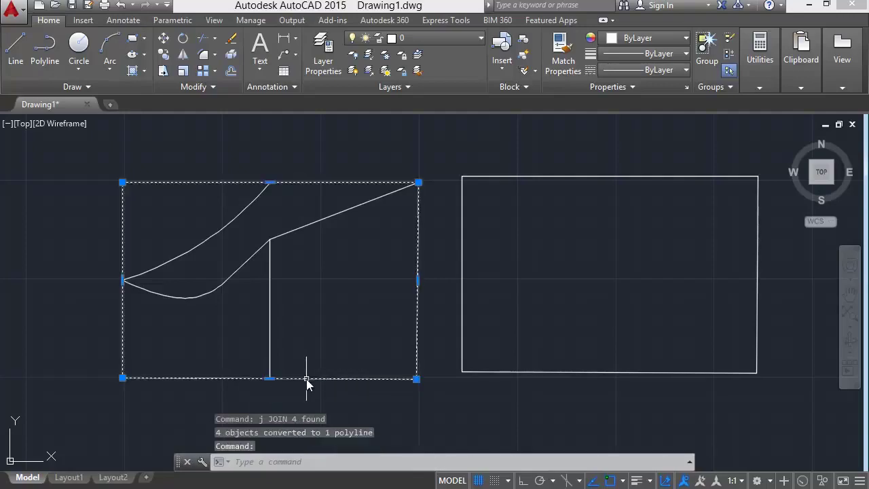
key("Escape")
left_click(300, 383)
key("Escape")
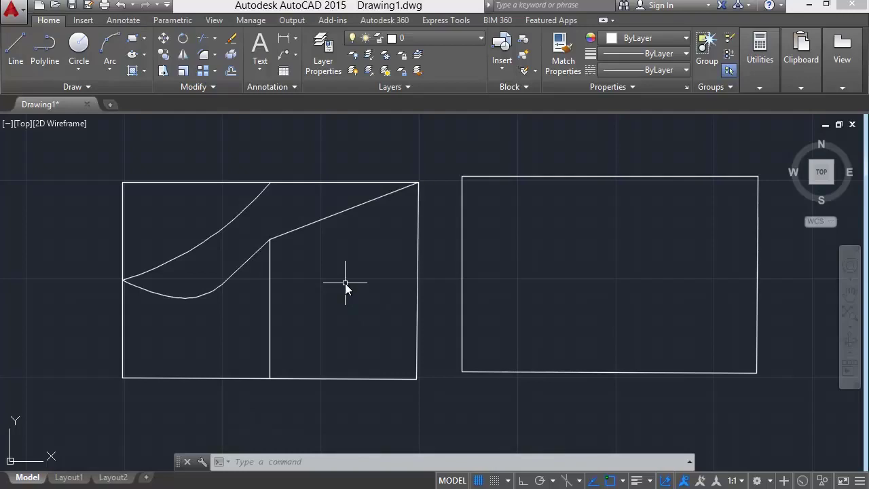
Step: Explode the joined rectangle outline into separate lines with X
left_click(425, 157)
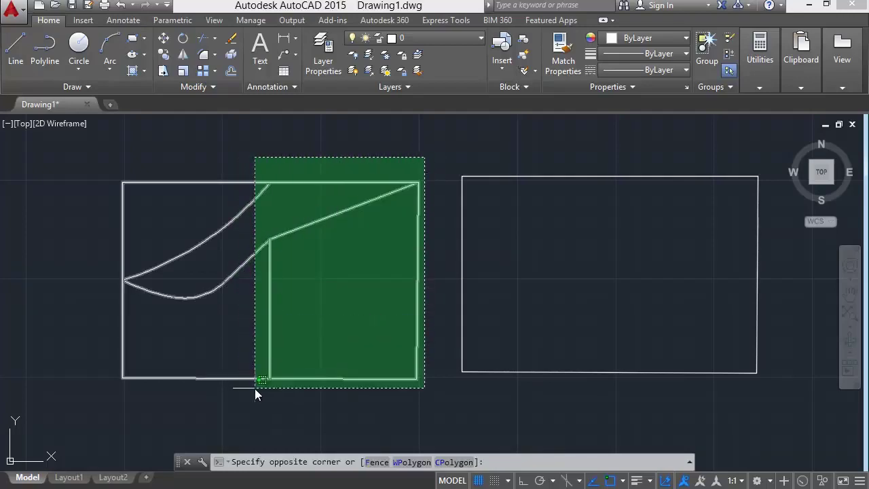
key("Escape")
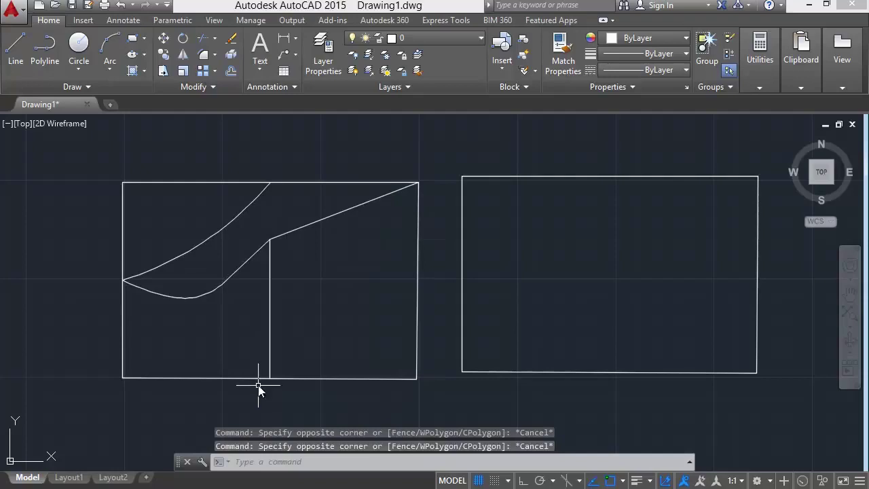
left_click(256, 379)
type("x")
key("Return")
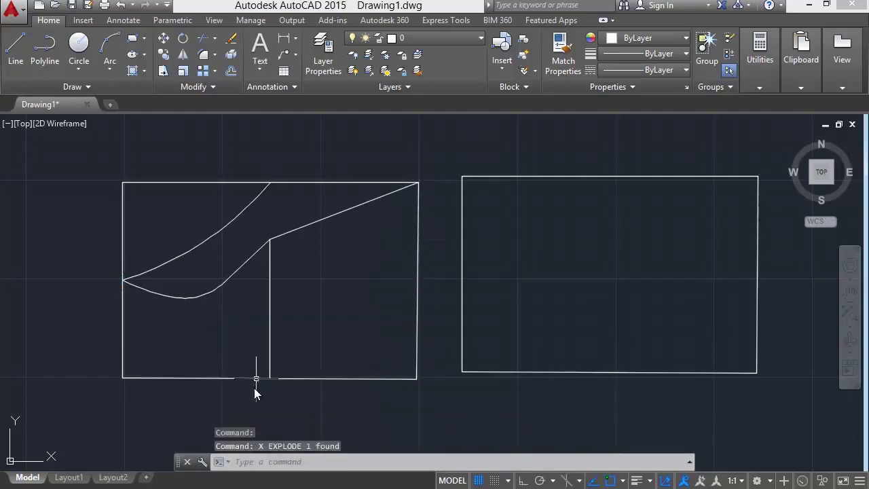
Step: Check the bottom, right and curved lines, then open Boundary Creation with BO
left_click(271, 374)
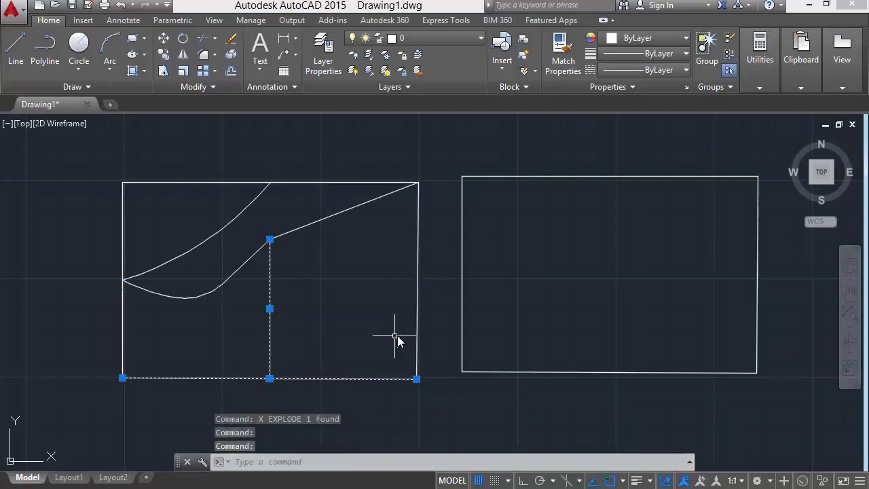
left_click(418, 328)
left_click(346, 210)
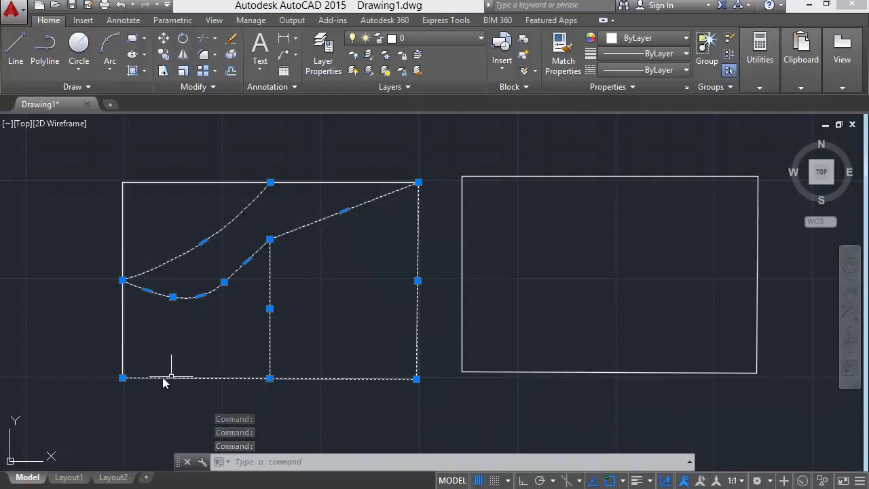
key("Escape")
type("bo")
key("Return")
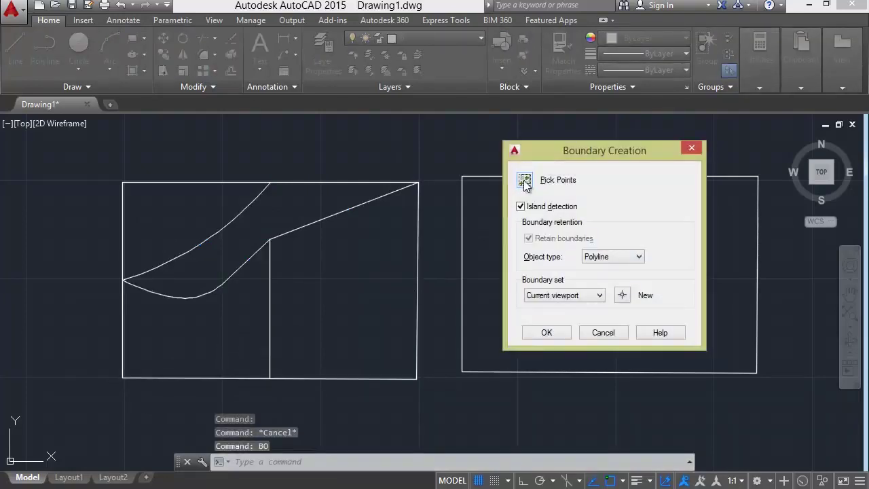
Step: Pick inside the region right of the vertical line to create its boundary, then start moving it
left_click(525, 181)
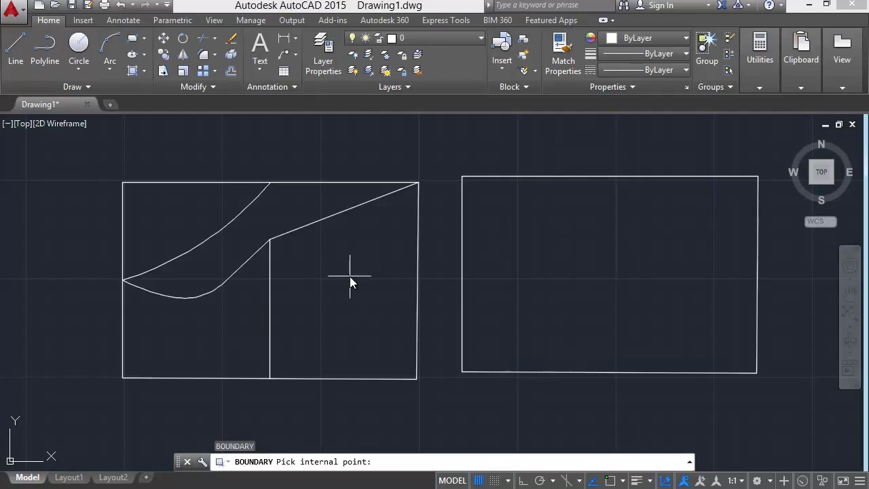
left_click(349, 277)
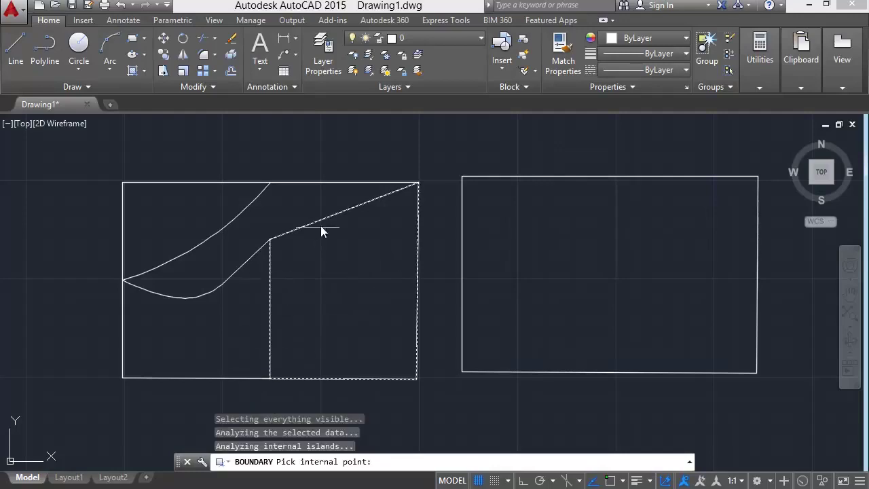
key("Return")
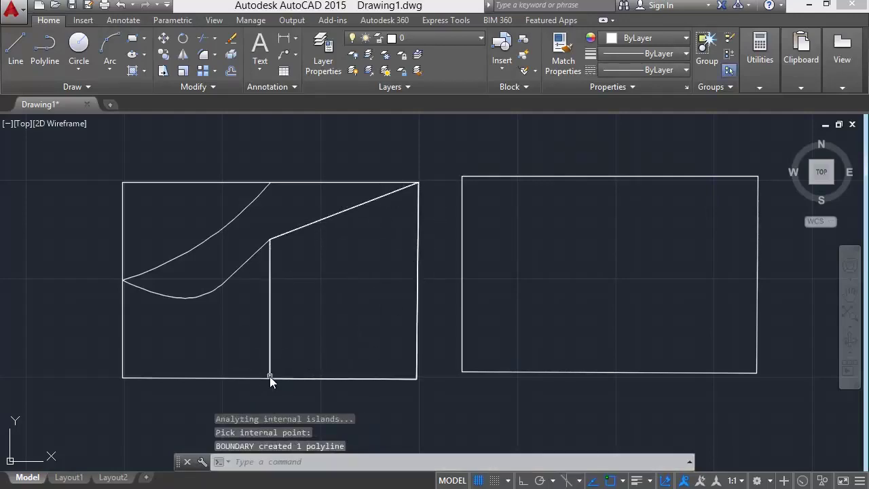
left_click(270, 378)
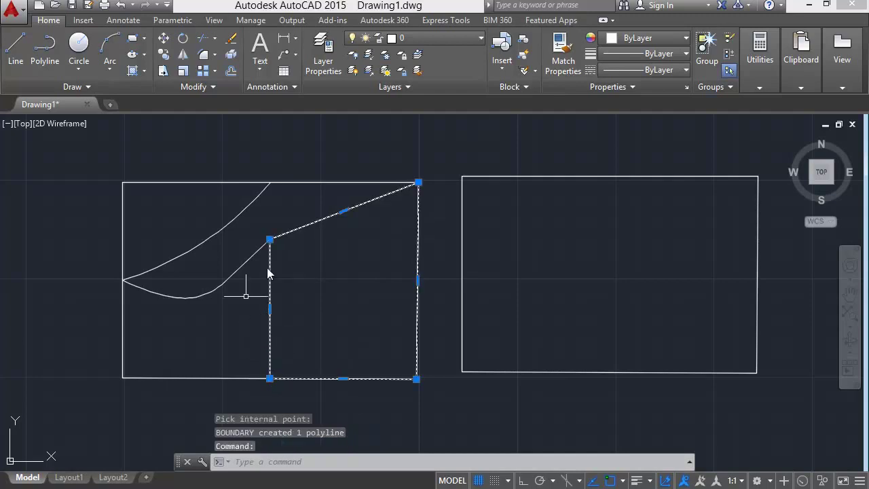
type("m")
key("Return")
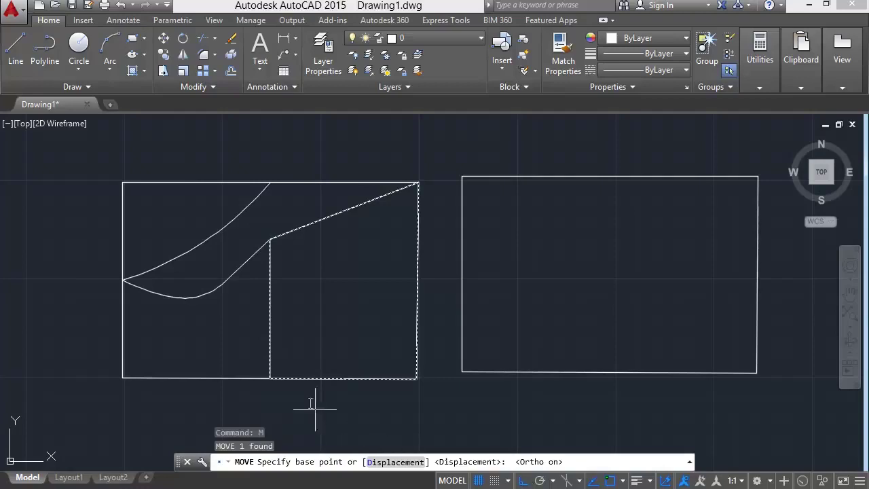
Step: Move the right-hand region outline from its bottom point to a spot left of the rectangle
left_click(270, 379)
middle_click_drag(51, 369, 212, 370)
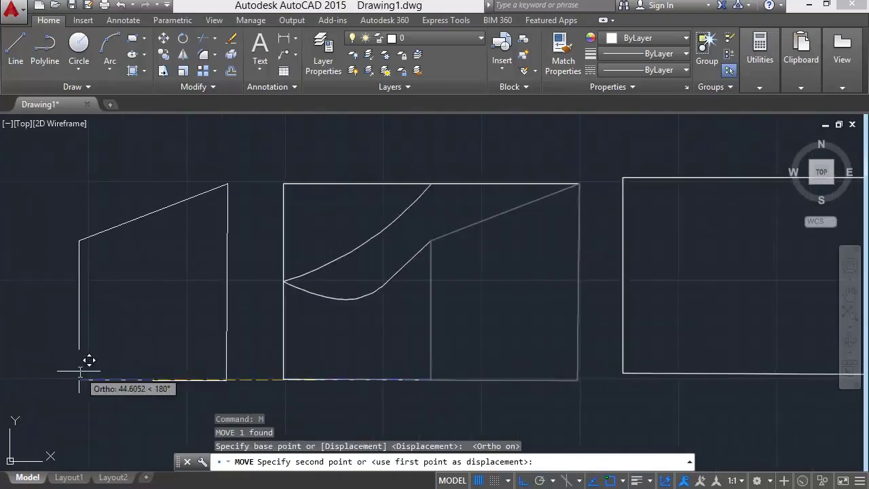
left_click(80, 371)
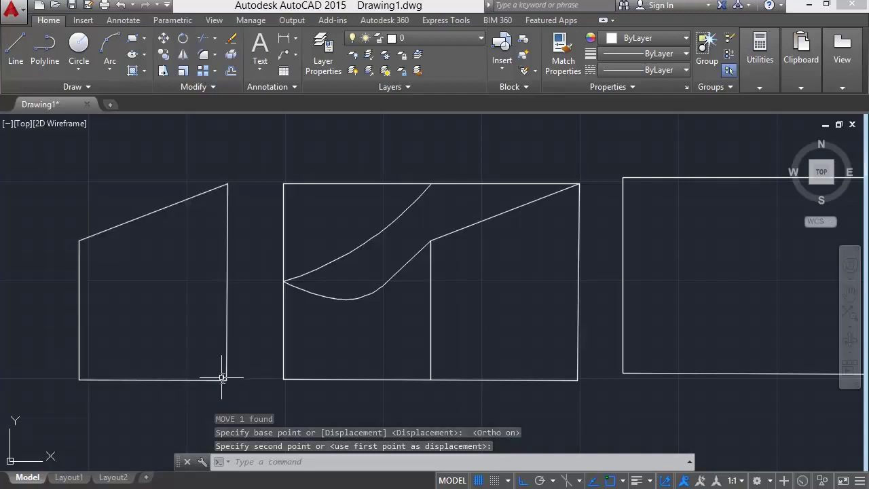
left_click(222, 379)
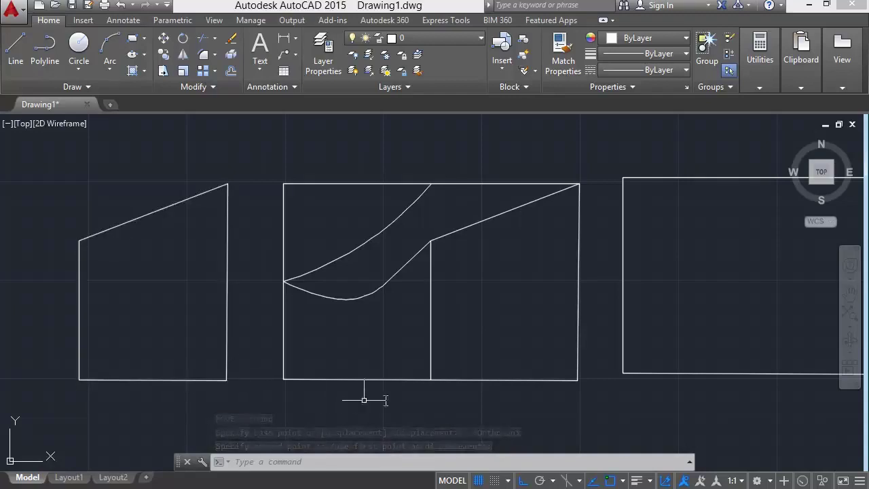
Step: Create a boundary of the upper curved region with BO and drag it to the upper left
type("bo")
key("Return")
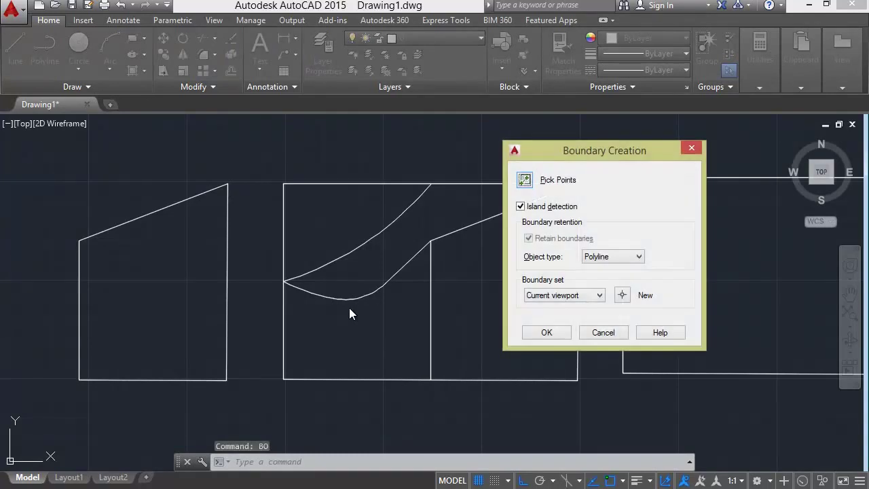
left_click(524, 179)
left_click(443, 212)
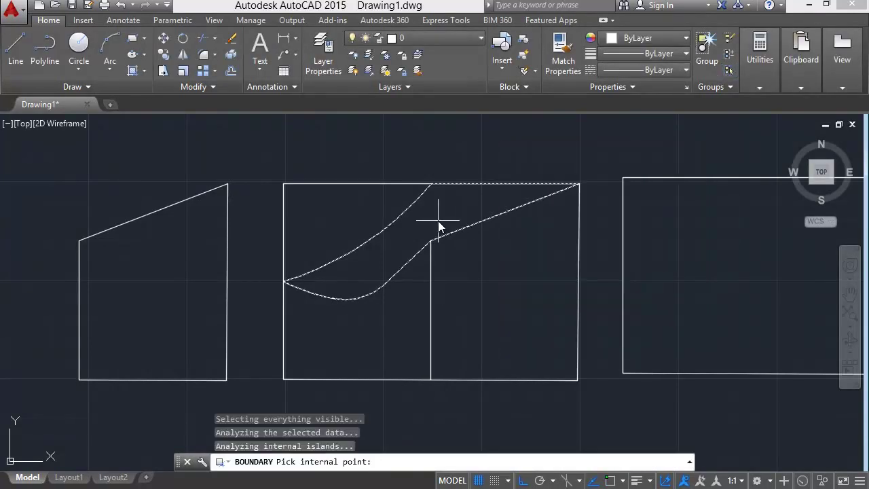
key("Return")
left_click(291, 286)
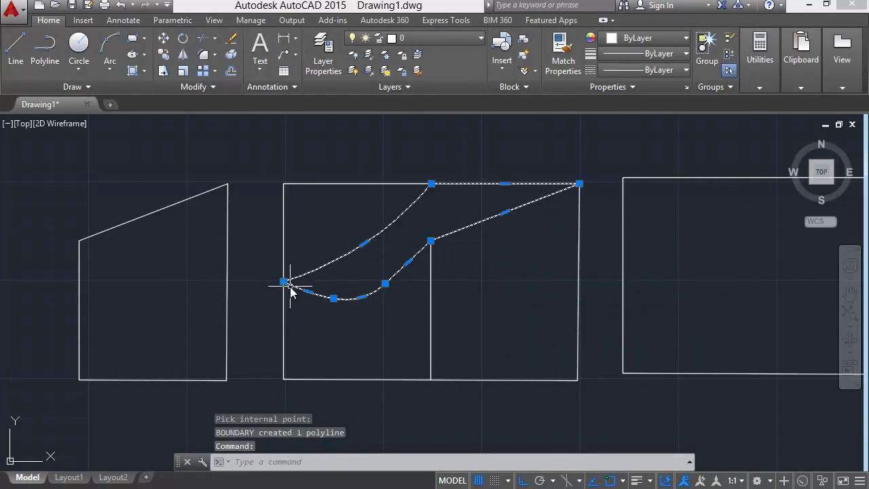
left_click_drag(287, 288, 26, 198)
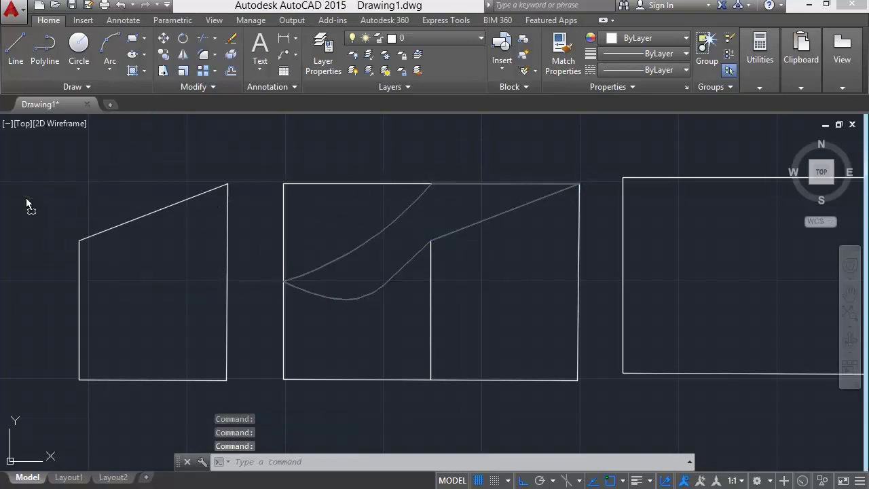
Step: Pan to bring the moved outline into view, checking the middle curve and vertical line
middle_click_drag(197, 343, 197, 401)
left_click(322, 353)
left_click(317, 358)
key("Escape")
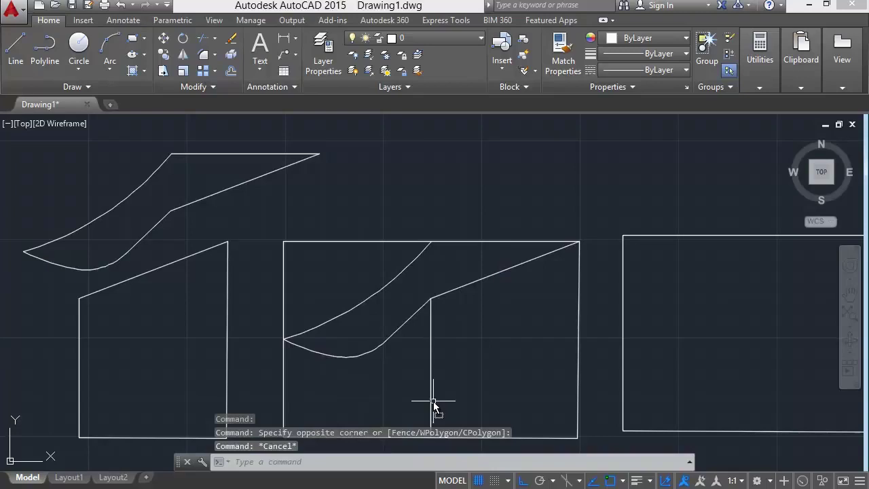
left_click(433, 404)
middle_click_drag(434, 402, 460, 317)
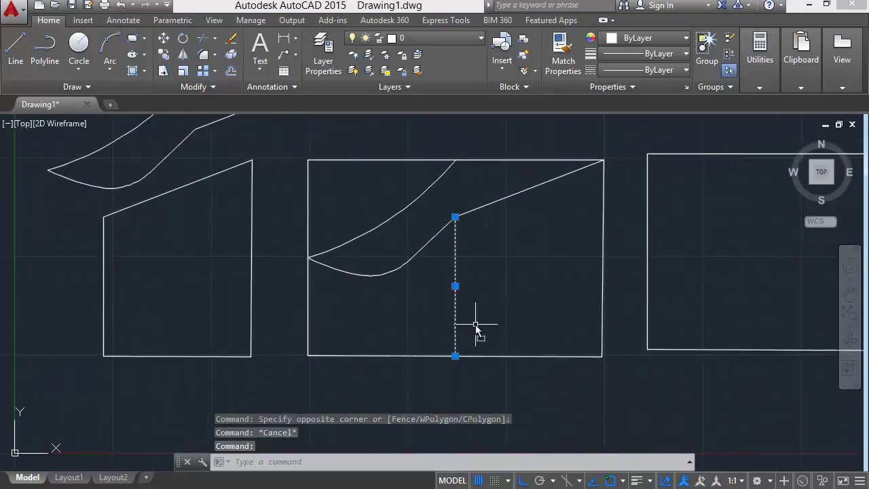
key("Escape")
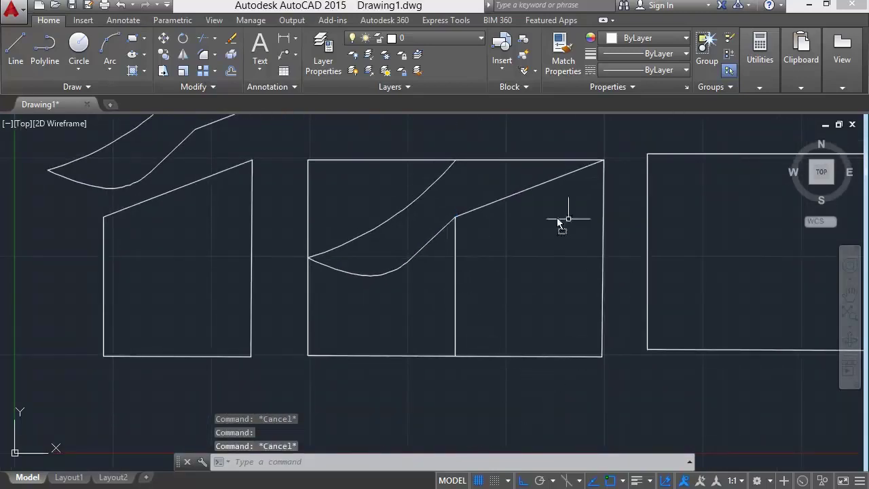